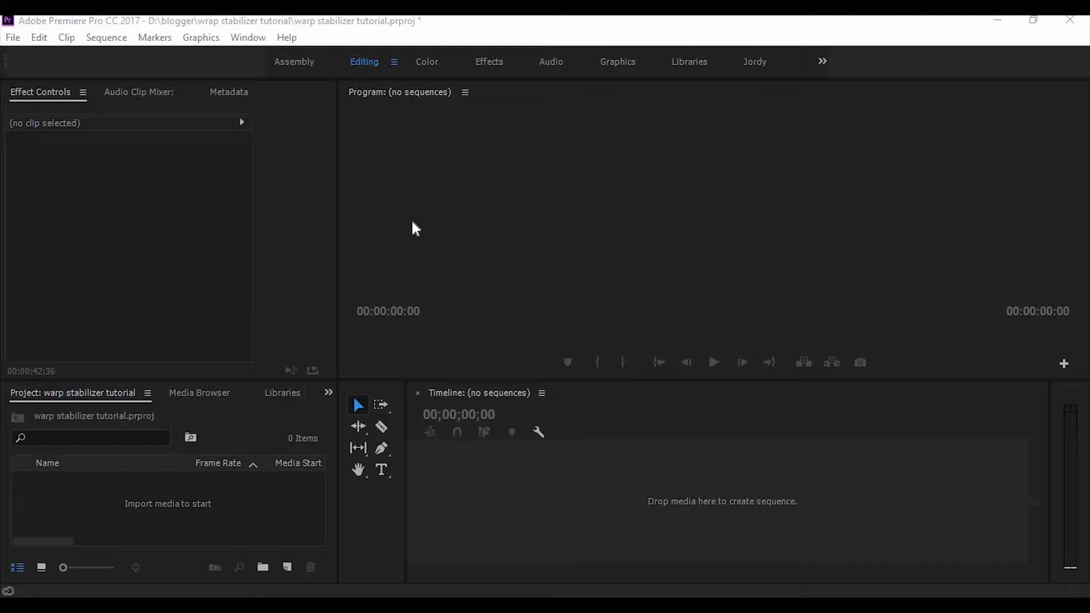
# Step: Import the clip RC_0001_190601000101.MP4 into the project and create a new sequence from it
pyautogui.rightClick(114, 479)
pyautogui.click(158, 447)
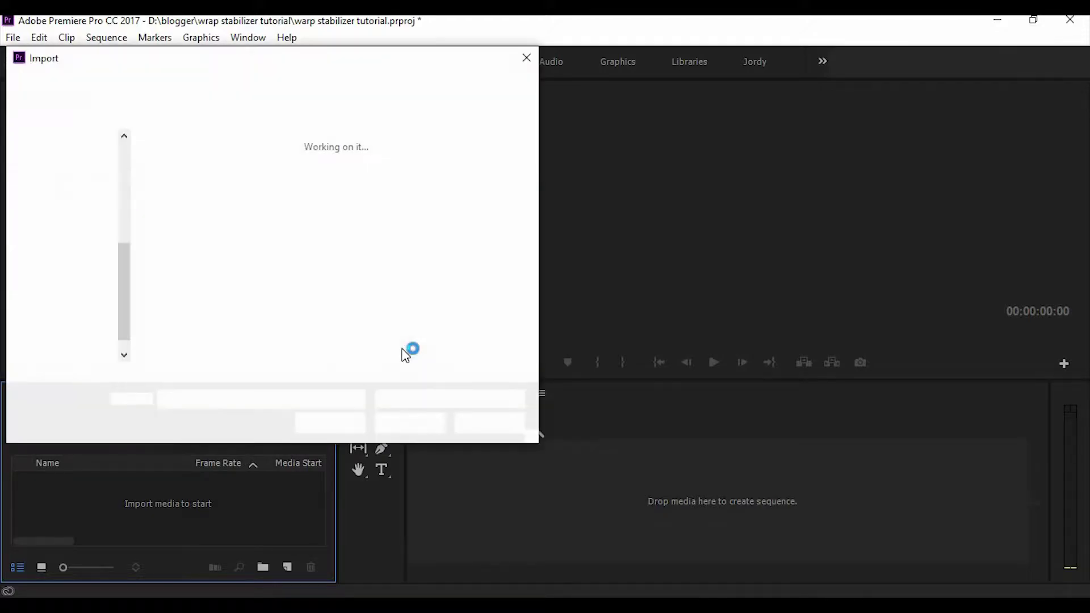
pyautogui.doubleClick(282, 293)
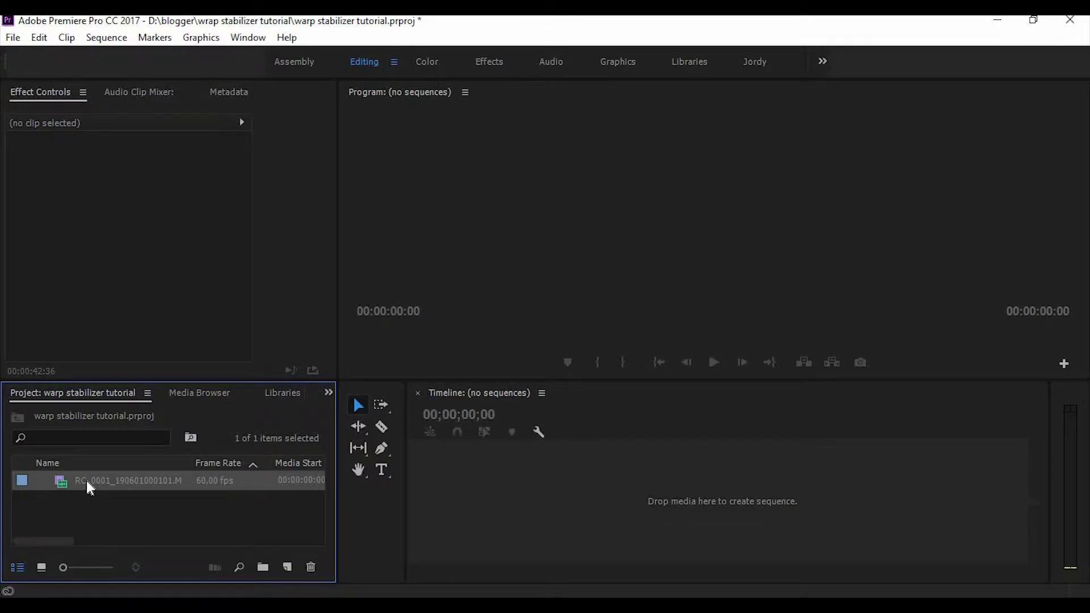
pyautogui.moveTo(87, 481); pyautogui.dragTo(477, 463)
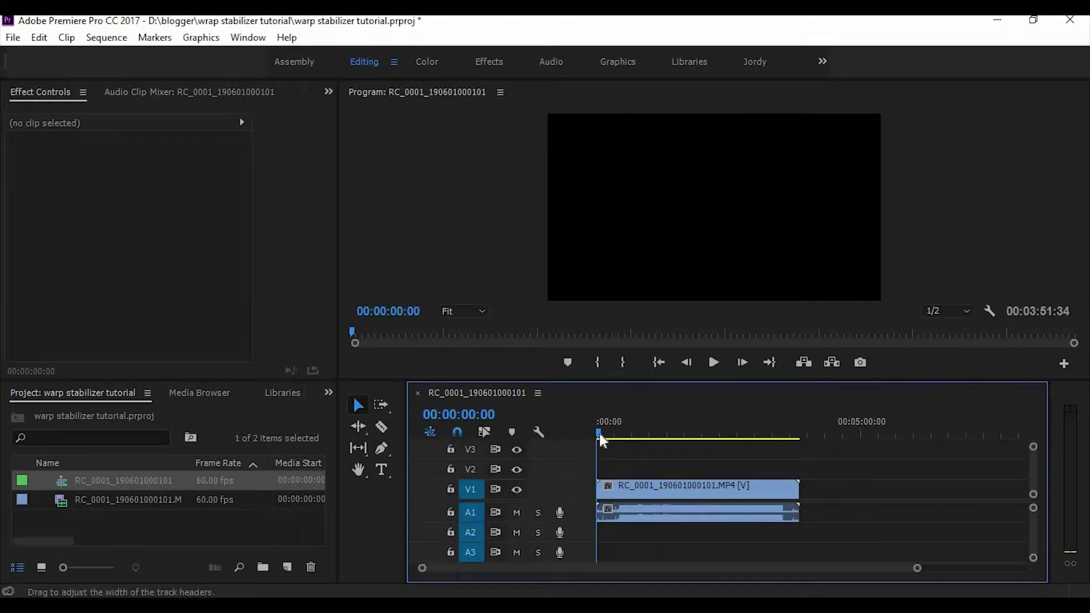
# Step: Set the audio clip's volume level to -35 dB and turn off keyframing for the level
pyautogui.click(632, 511)
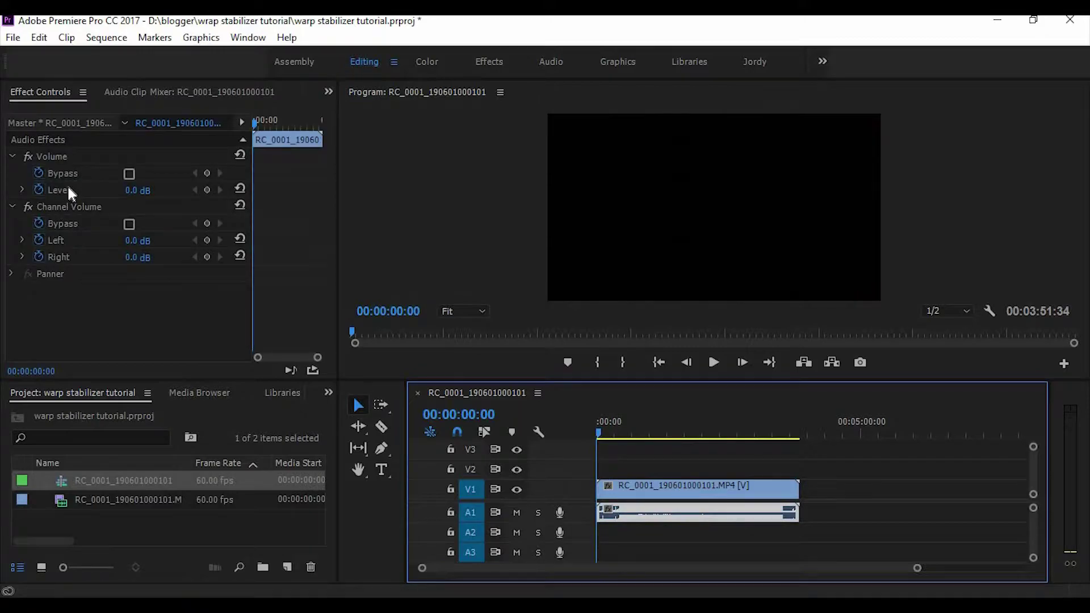
pyautogui.click(137, 190)
pyautogui.write('-35')
pyautogui.press('Return')
pyautogui.click(37, 189)
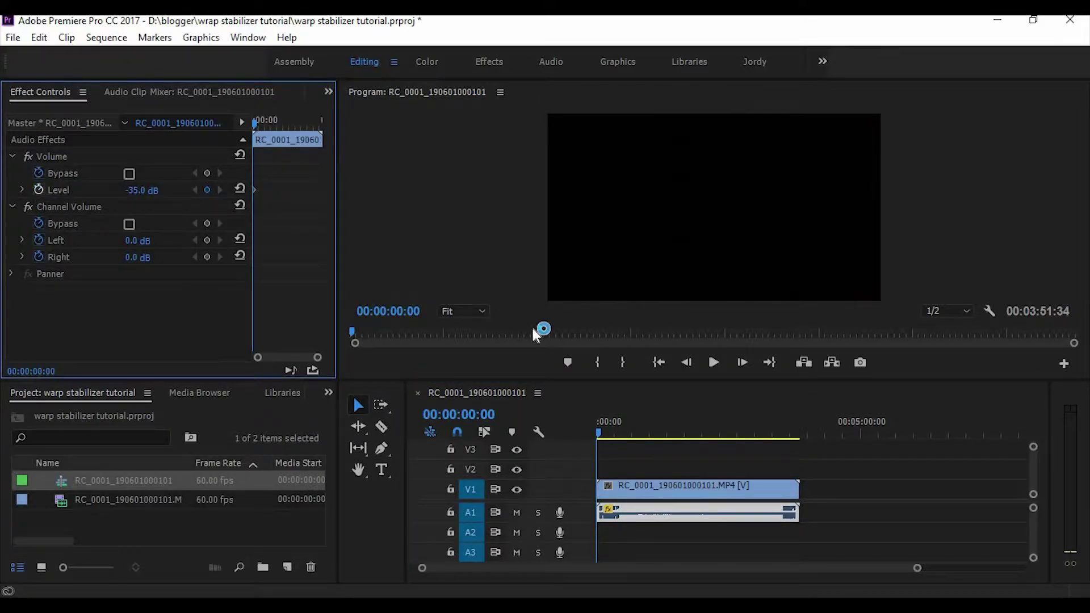
pyautogui.press('Return')
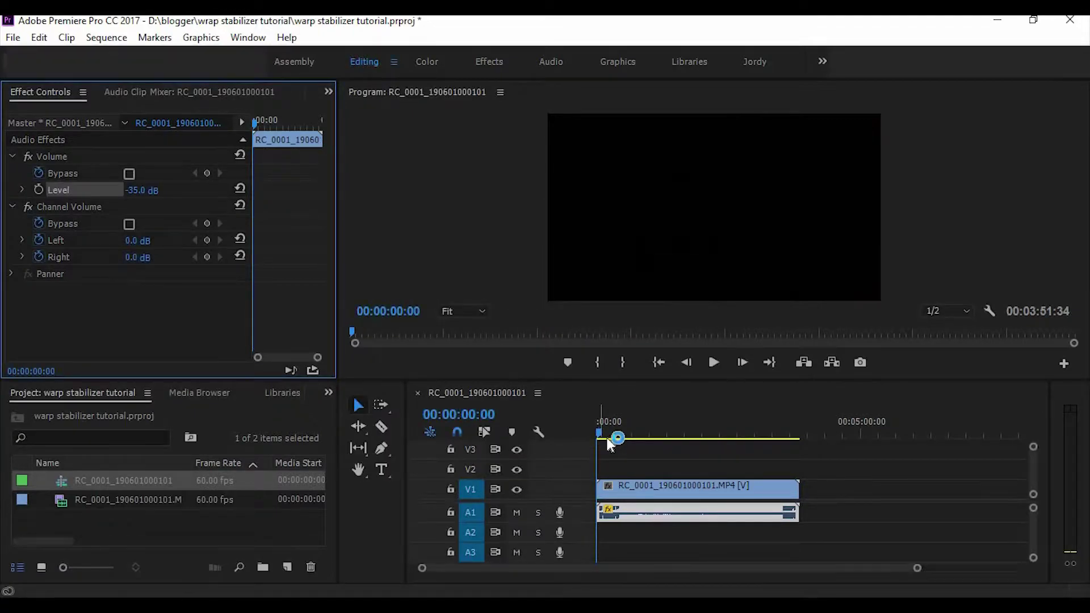
# Step: Split the video and its audio at 00:01:42:25 and delete the part before the cut
pyautogui.moveTo(598, 431); pyautogui.dragTo(689, 437)
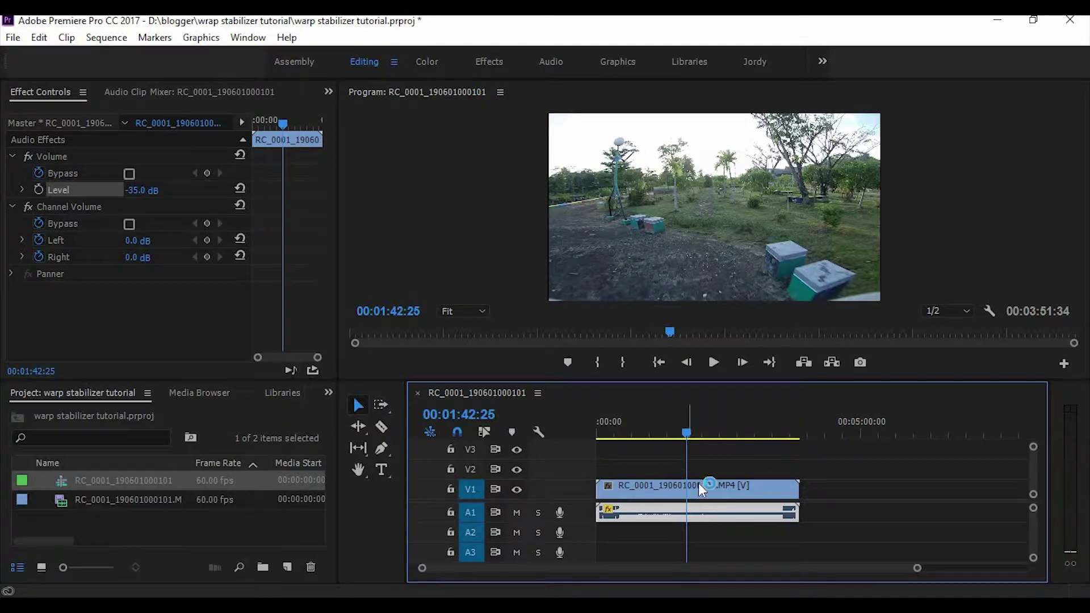
pyautogui.click(701, 512)
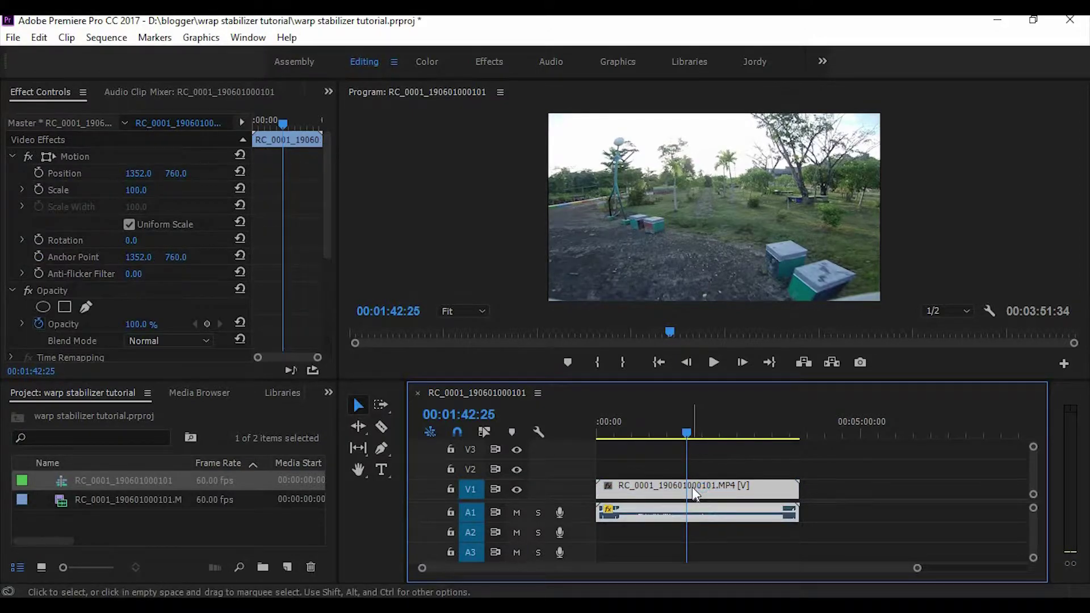
pyautogui.hotkey('ctrl', 'k')
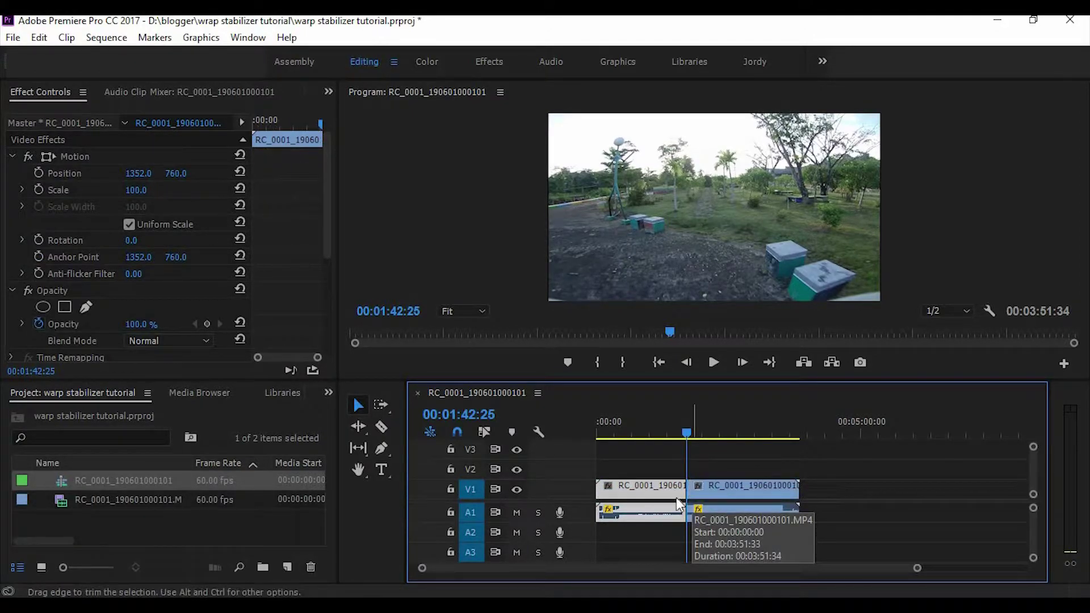
pyautogui.press('Delete')
# Step: Move the remaining video and audio clip to the start of the sequence
pyautogui.click(720, 492)
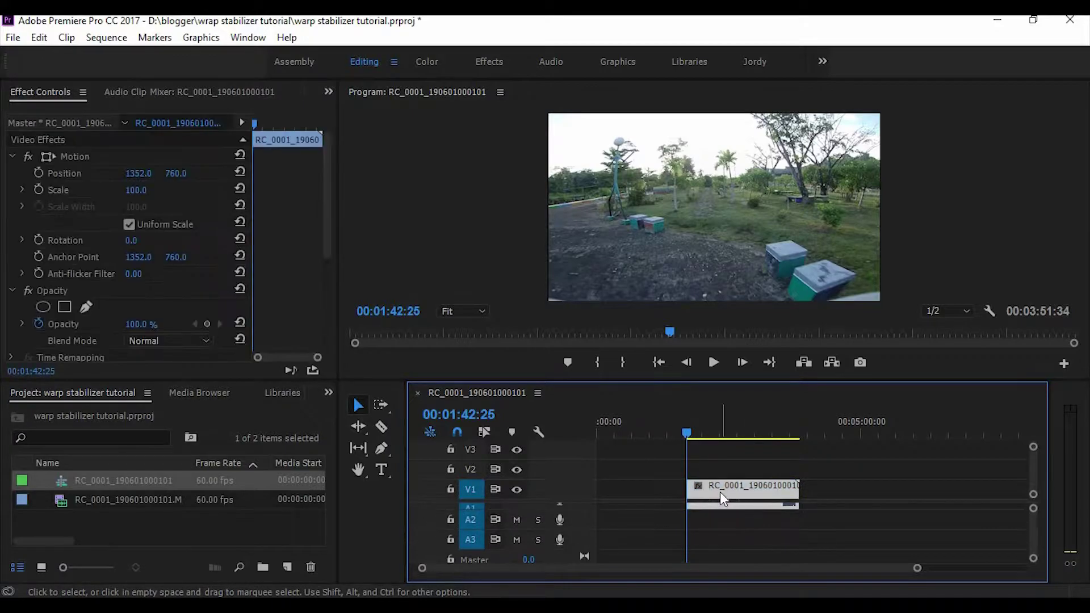
pyautogui.moveTo(1030, 523); pyautogui.dragTo(830, 509)
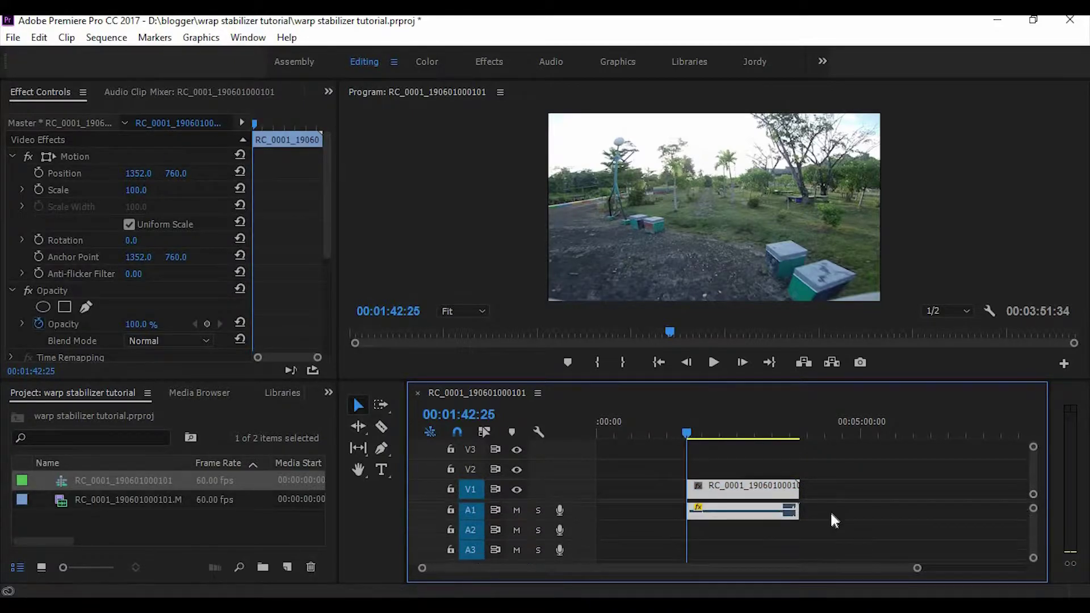
pyautogui.moveTo(715, 489); pyautogui.dragTo(621, 487)
# Step: Split the clip at 00:00:52:34 and delete the part after the cut
pyautogui.click(630, 433)
pyautogui.moveTo(631, 432); pyautogui.dragTo(642, 433)
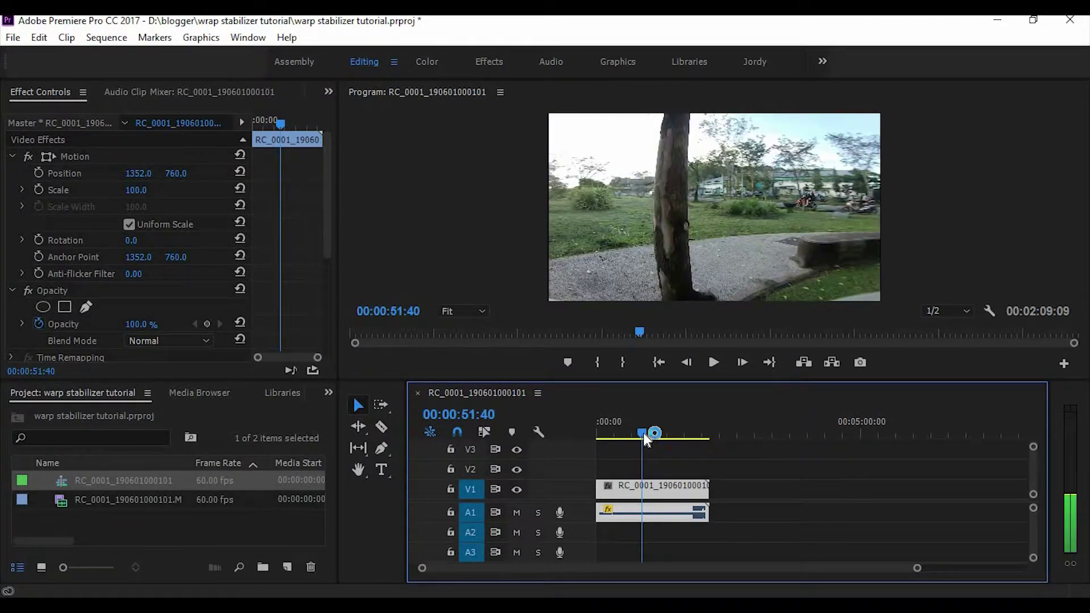
pyautogui.click(645, 435)
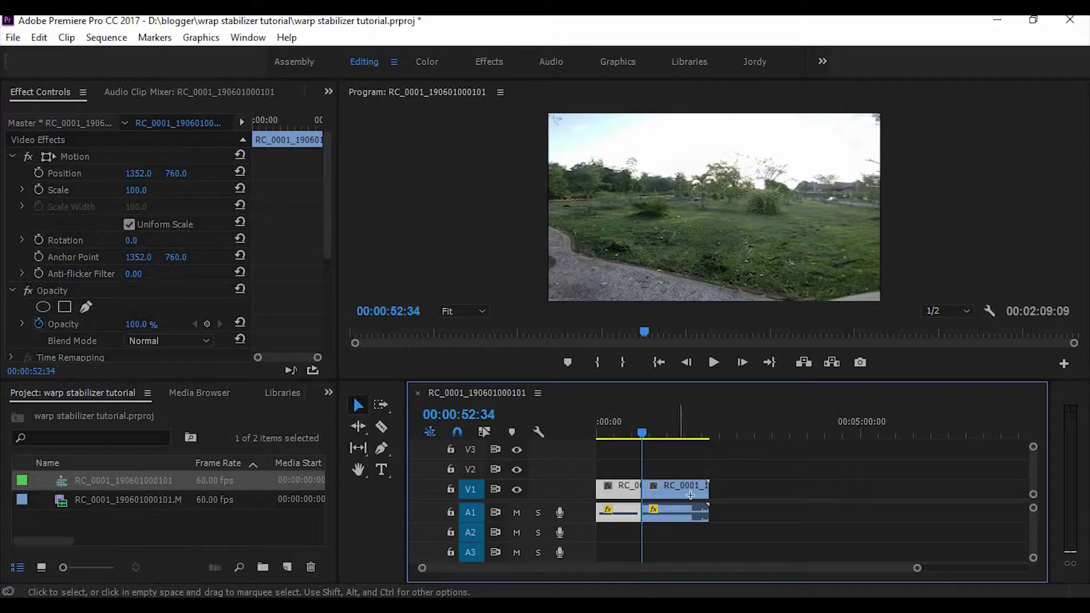
pyautogui.hotkey('ctrl', 'k')
pyautogui.moveTo(711, 542); pyautogui.dragTo(714, 543)
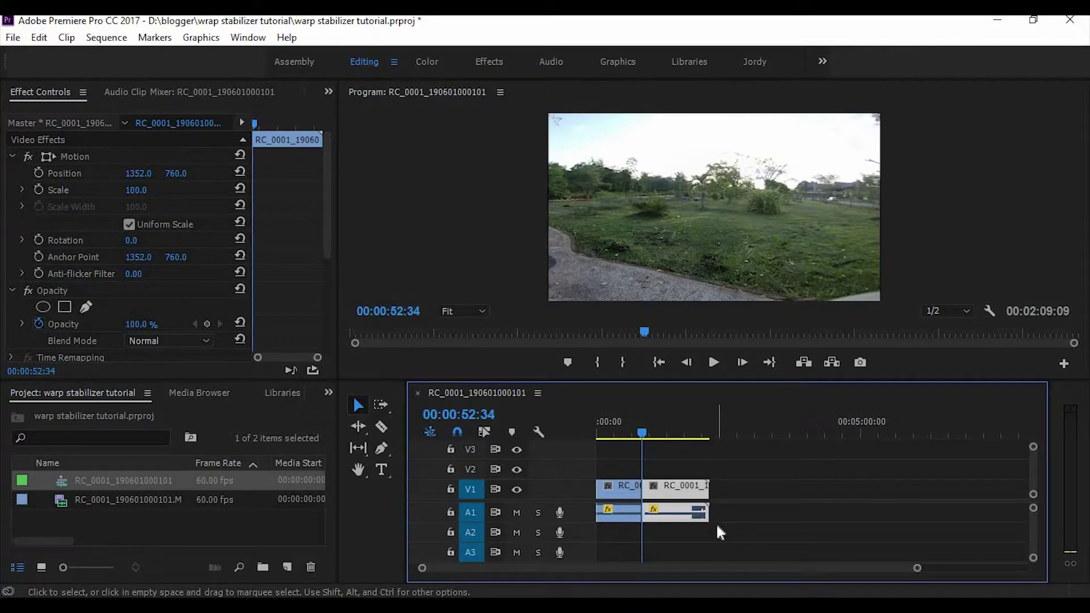
pyautogui.press('Delete')
# Step: Play the trimmed clip from its start in an enlarged preview to check the camera shake, and return to the beginning
pyautogui.moveTo(643, 430); pyautogui.dragTo(596, 434)
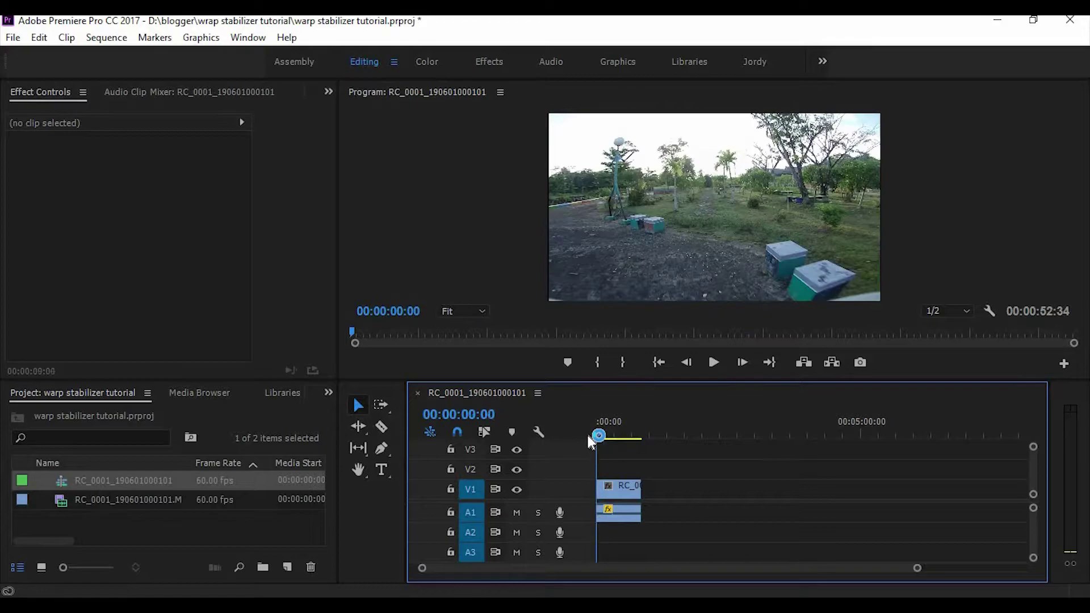
pyautogui.click(714, 362)
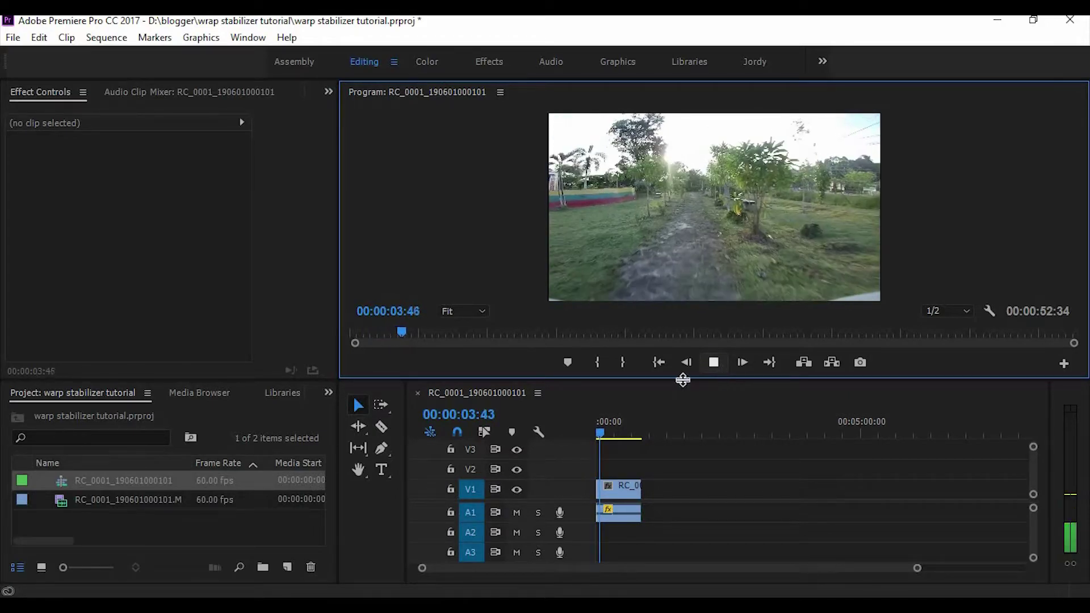
pyautogui.press('space')
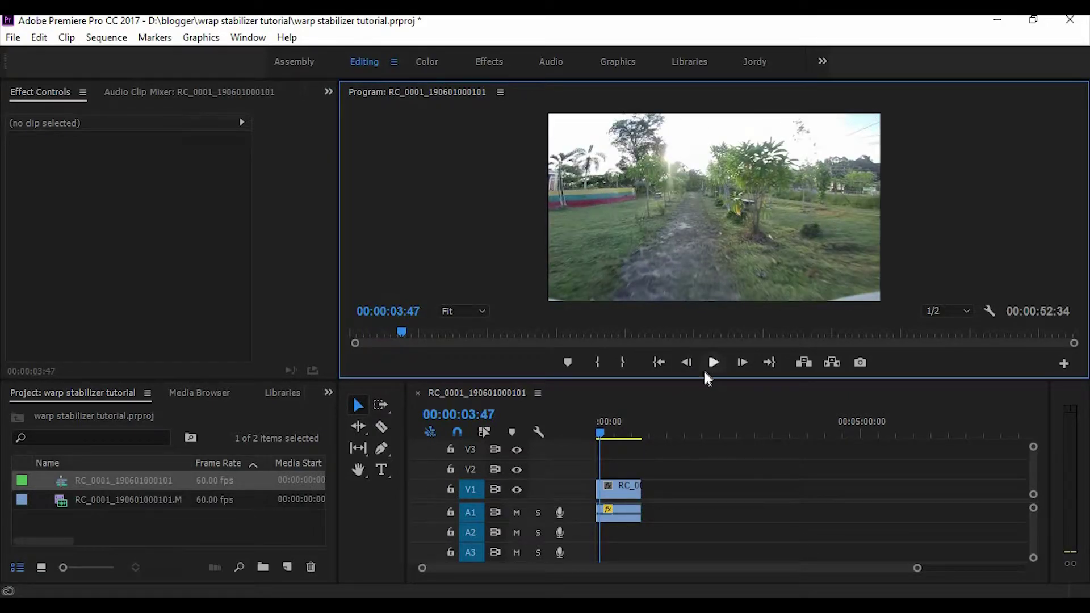
pyautogui.moveTo(706, 377); pyautogui.dragTo(706, 458)
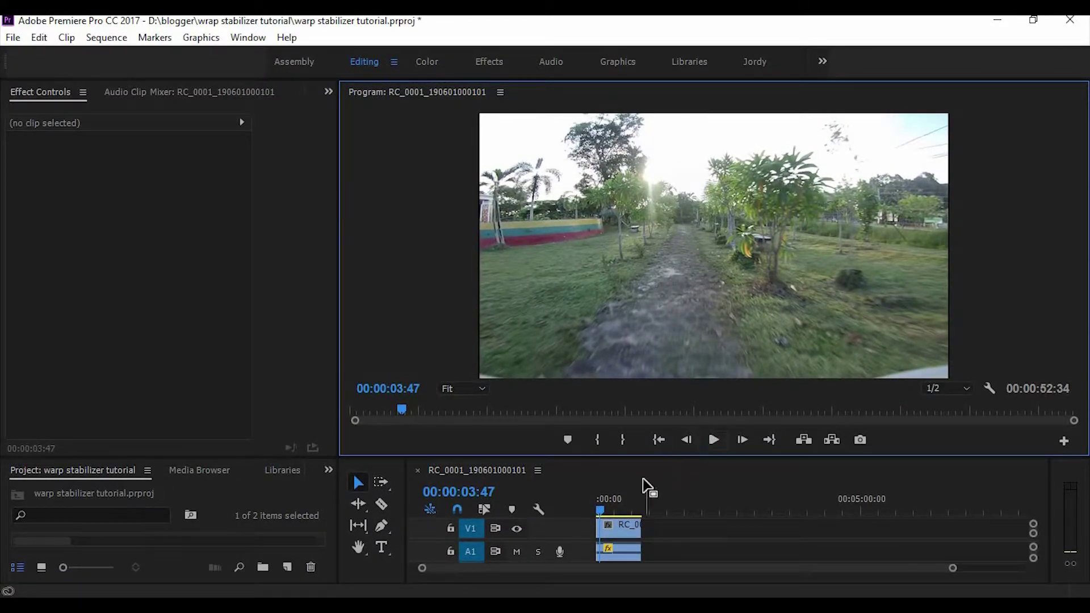
pyautogui.click(603, 512)
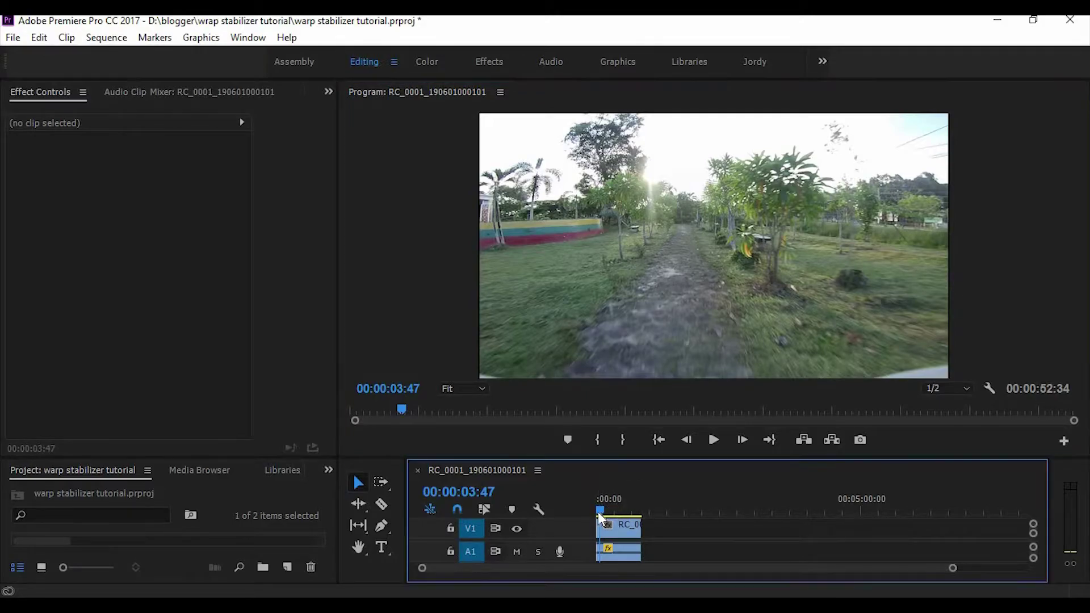
pyautogui.moveTo(603, 512); pyautogui.dragTo(592, 512)
pyautogui.click(712, 445)
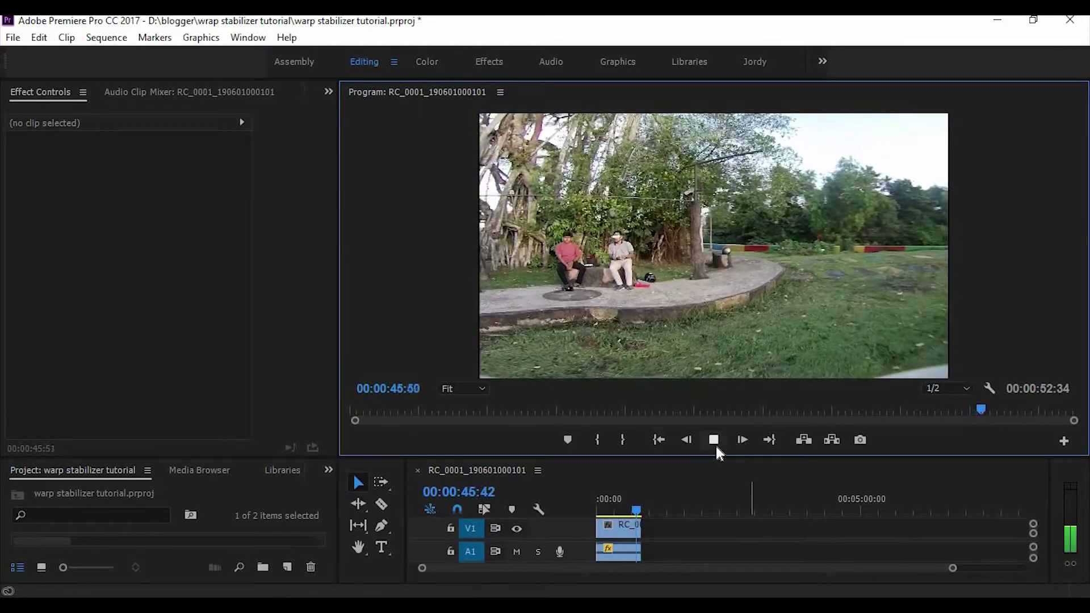
pyautogui.click(714, 443)
pyautogui.moveTo(637, 509); pyautogui.dragTo(603, 522)
# Step: Apply the Warp Stabilizer effect from the Distort video effects to the trimmed clip
pyautogui.click(618, 523)
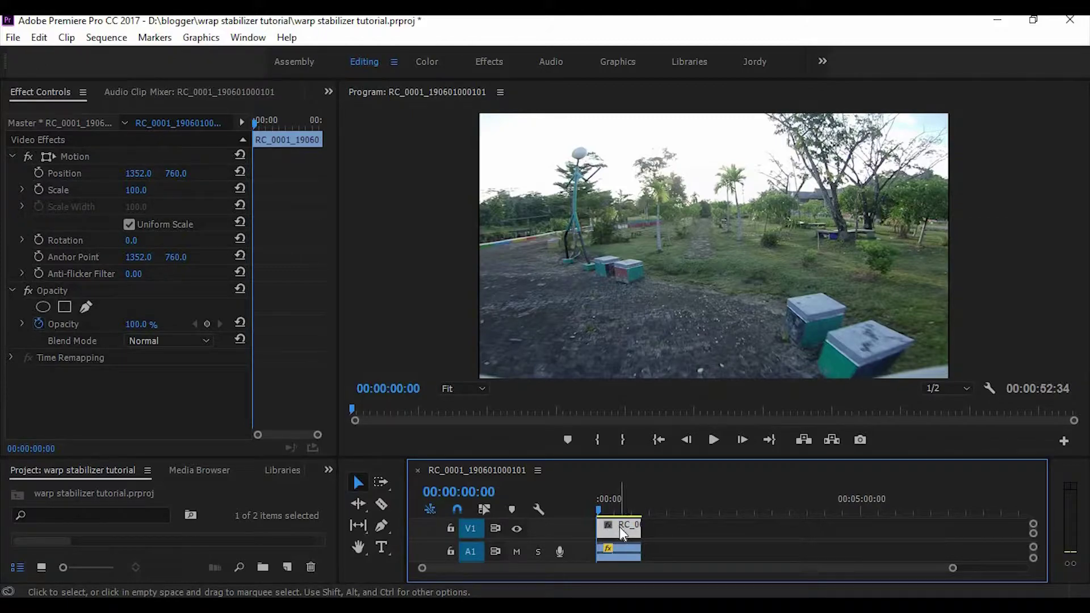
pyautogui.click(329, 470)
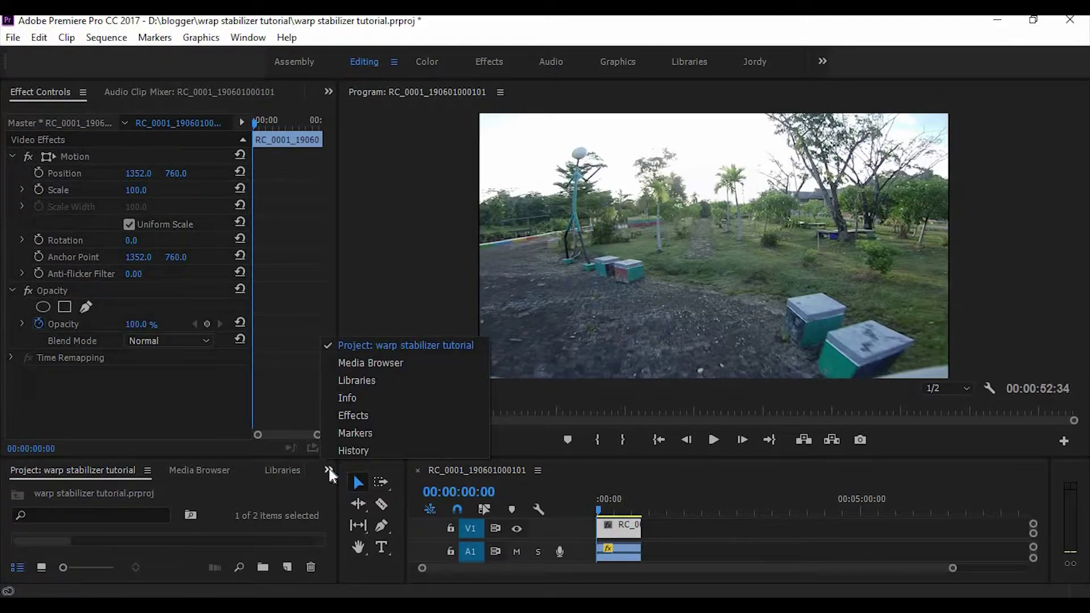
pyautogui.click(360, 417)
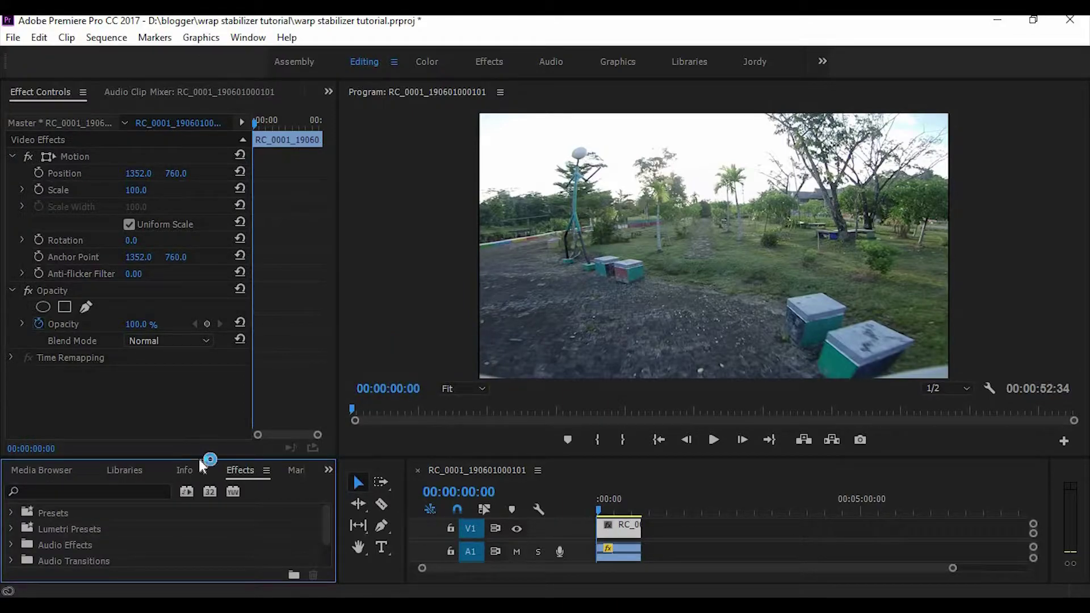
pyautogui.moveTo(198, 457); pyautogui.dragTo(220, 386)
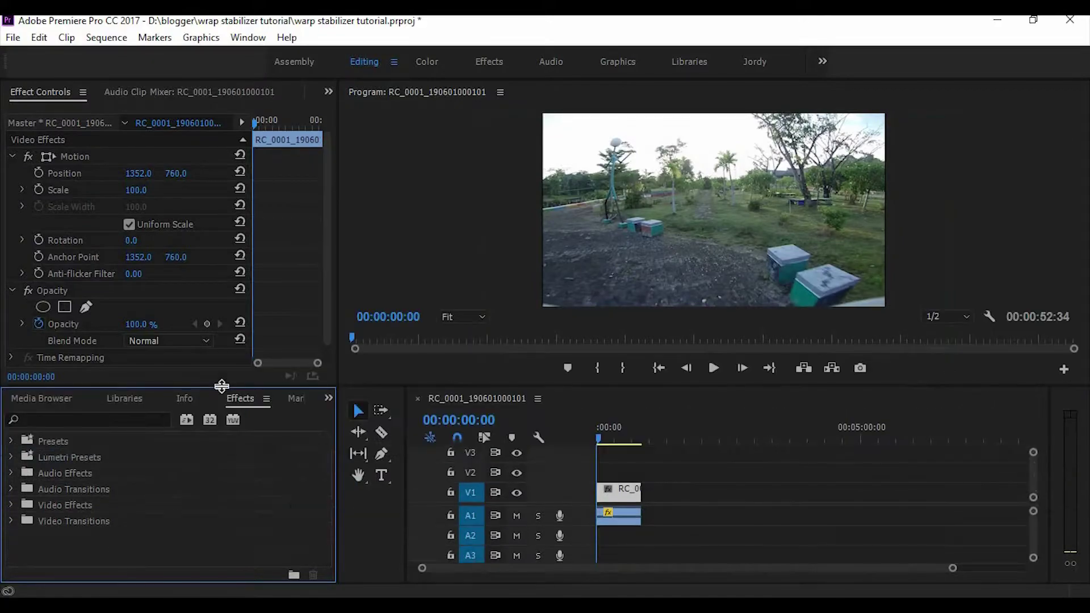
pyautogui.click(13, 505)
pyautogui.scroll(-2, 90, 514)
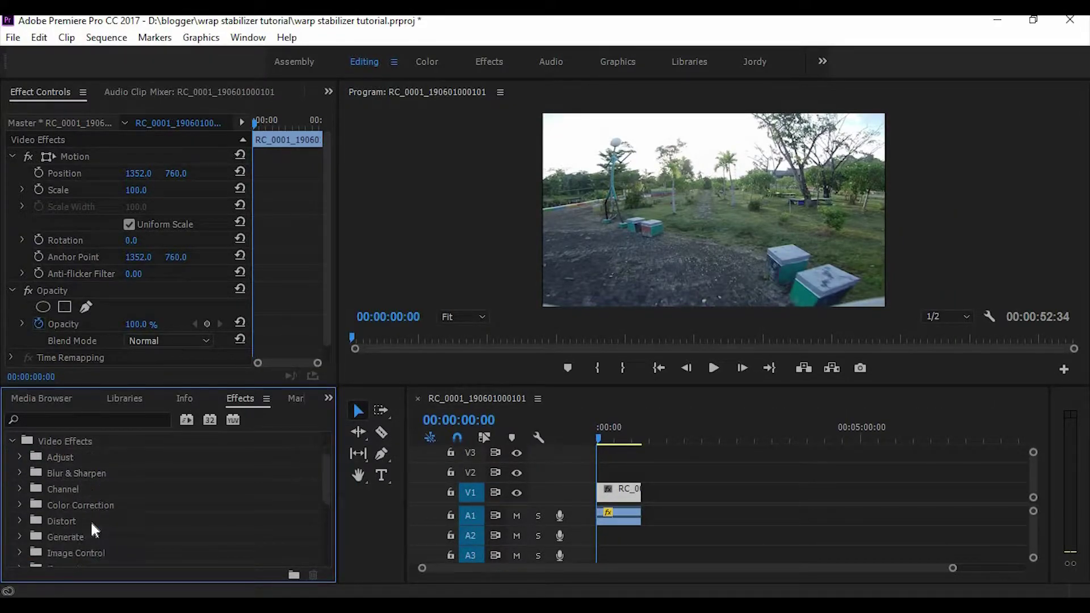
pyautogui.click(21, 521)
pyautogui.moveTo(327, 470); pyautogui.dragTo(310, 518)
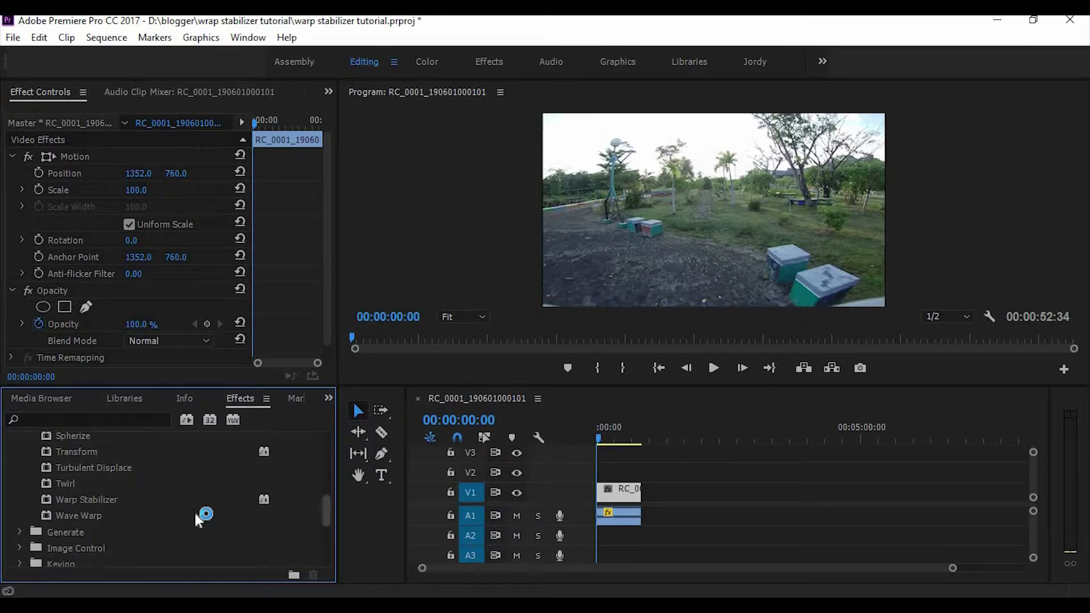
pyautogui.click(65, 498)
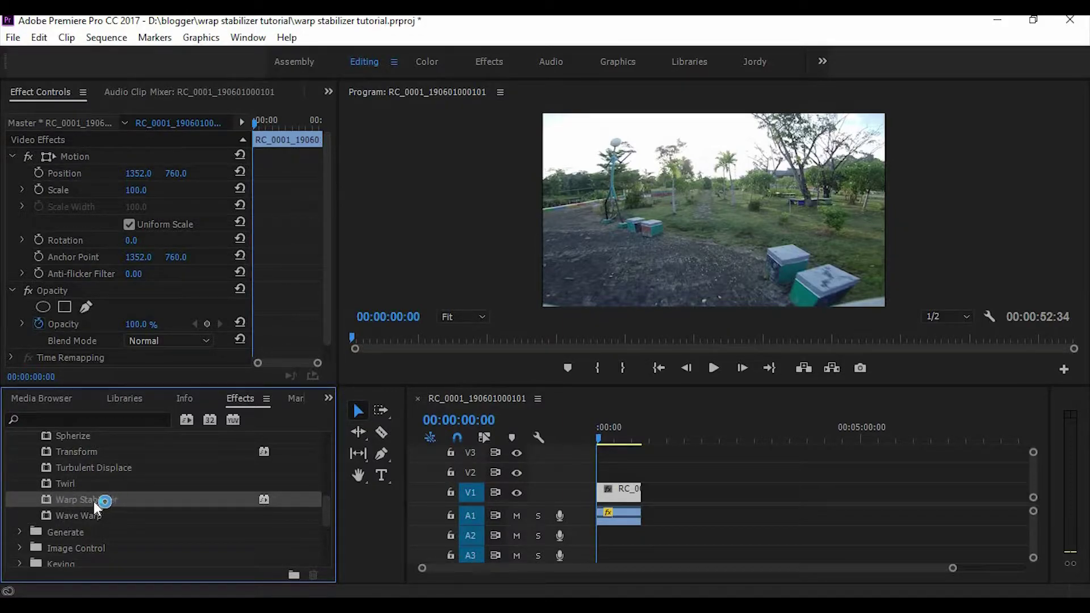
pyautogui.moveTo(89, 500); pyautogui.dragTo(610, 492)
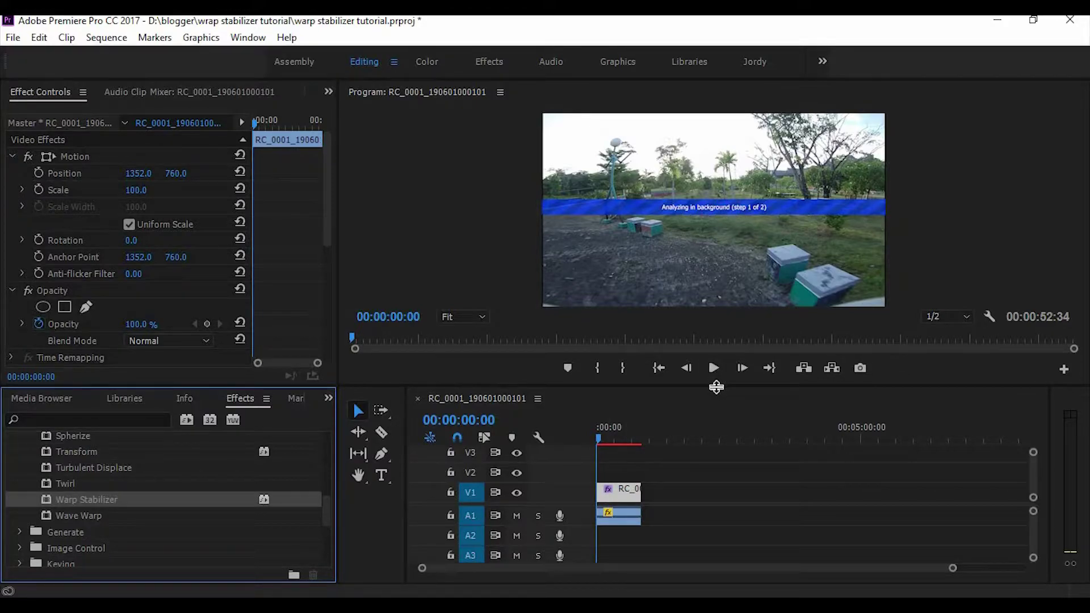
# Step: Enlarge the program preview and the effect settings area so that the Warp Stabilizer parameters can be read
pyautogui.moveTo(716, 387); pyautogui.dragTo(714, 481)
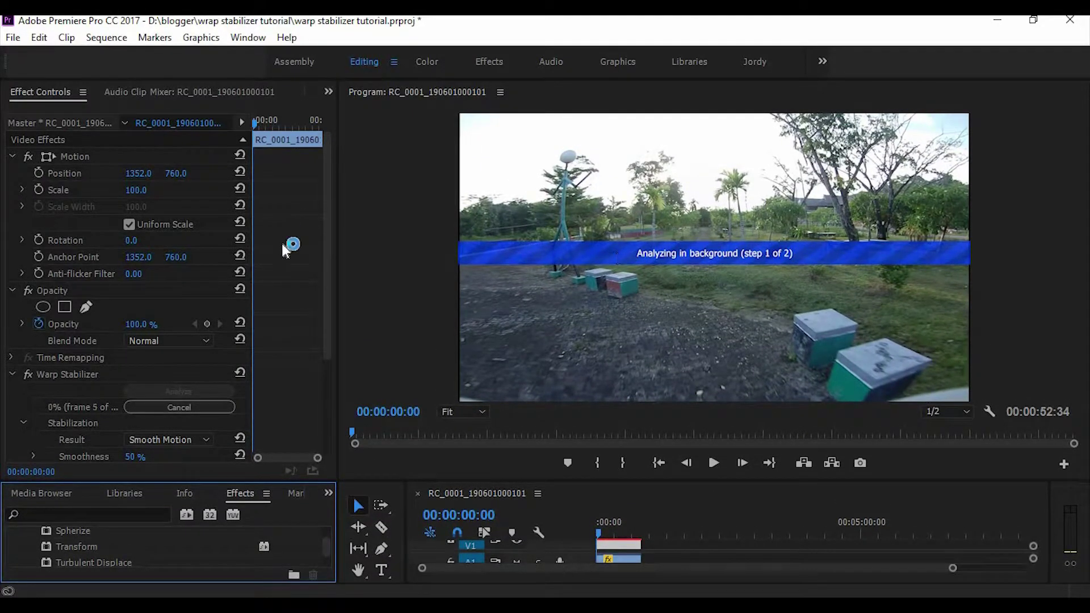
pyautogui.moveTo(327, 252); pyautogui.dragTo(326, 298)
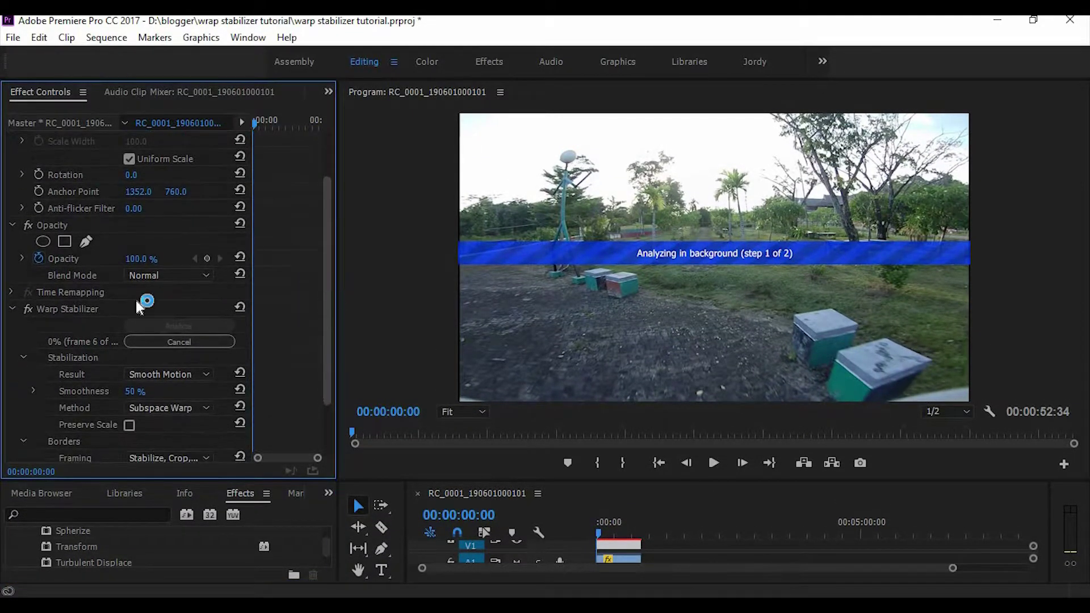
pyautogui.click(90, 309)
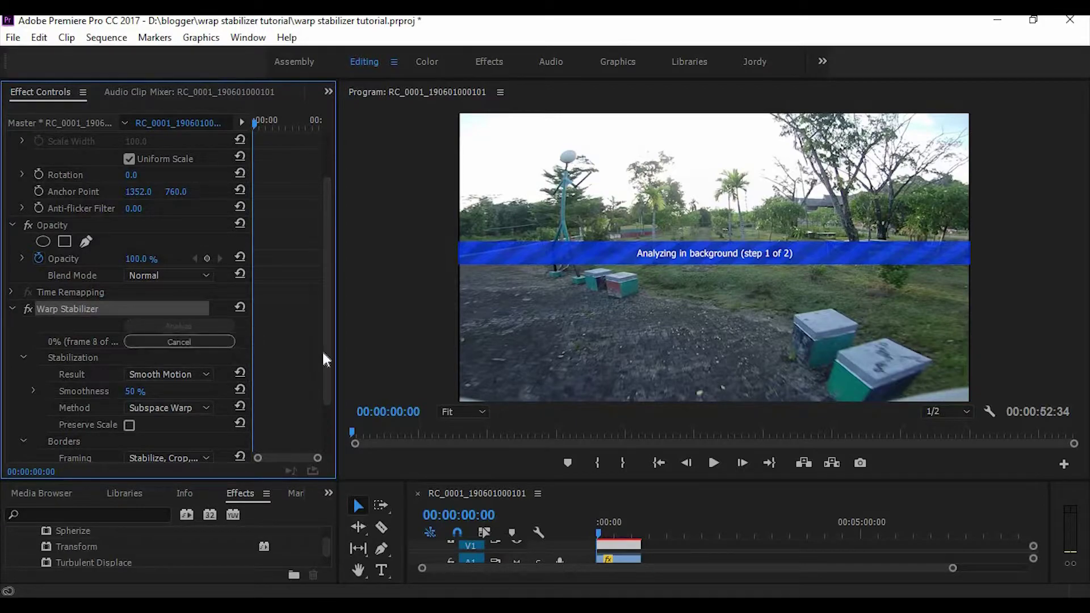
pyautogui.moveTo(326, 342); pyautogui.dragTo(326, 360)
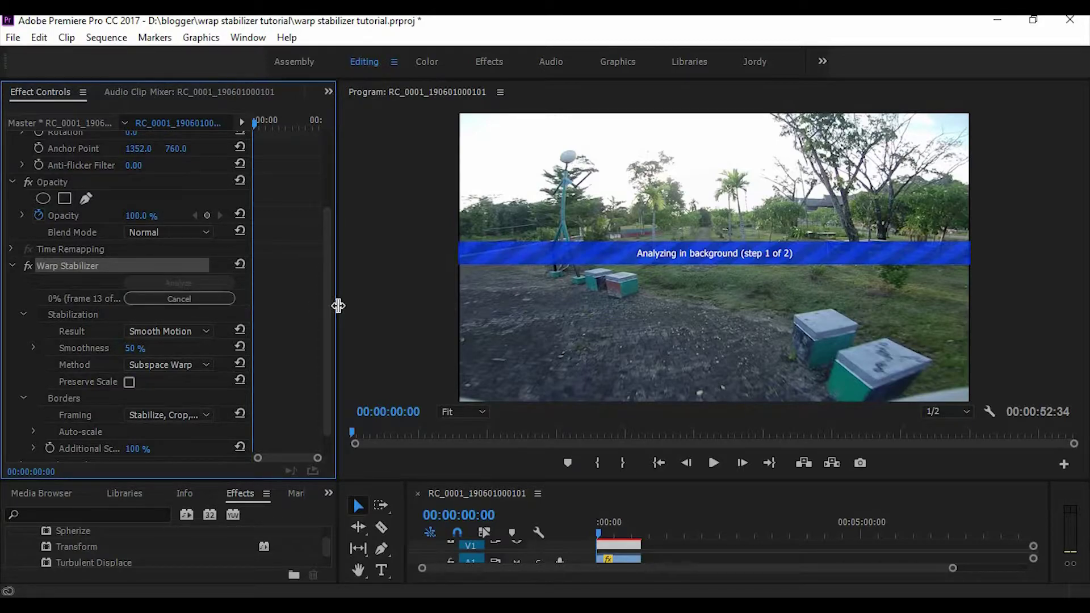
pyautogui.moveTo(344, 304); pyautogui.dragTo(395, 311)
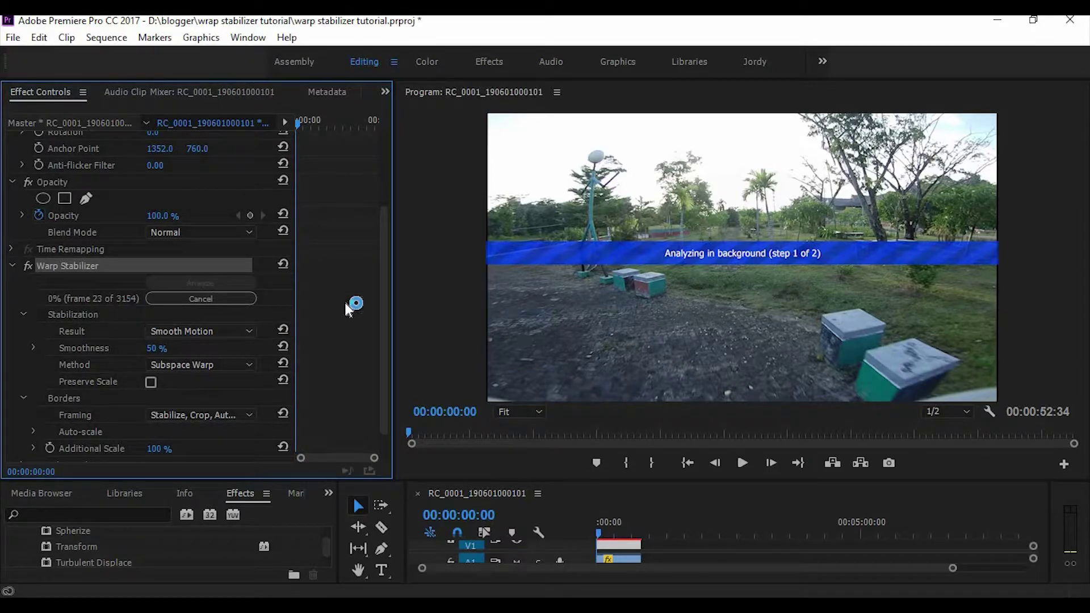
pyautogui.moveTo(383, 310); pyautogui.dragTo(384, 334)
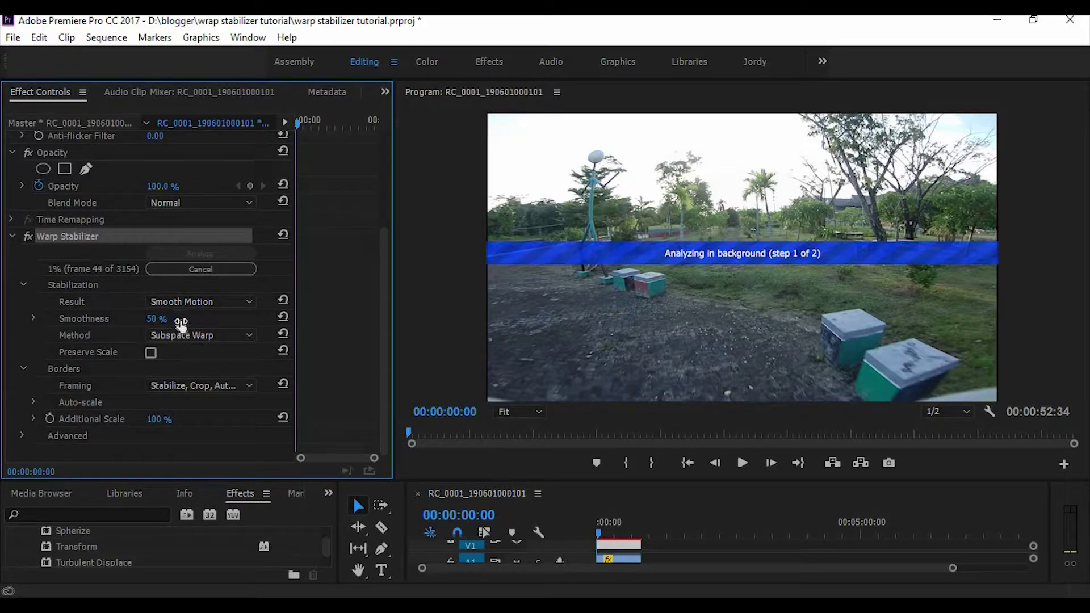
# Step: Examine the available Result, Method and Framing options of Warp Stabilizer, keeping the selected ones
pyautogui.click(217, 301)
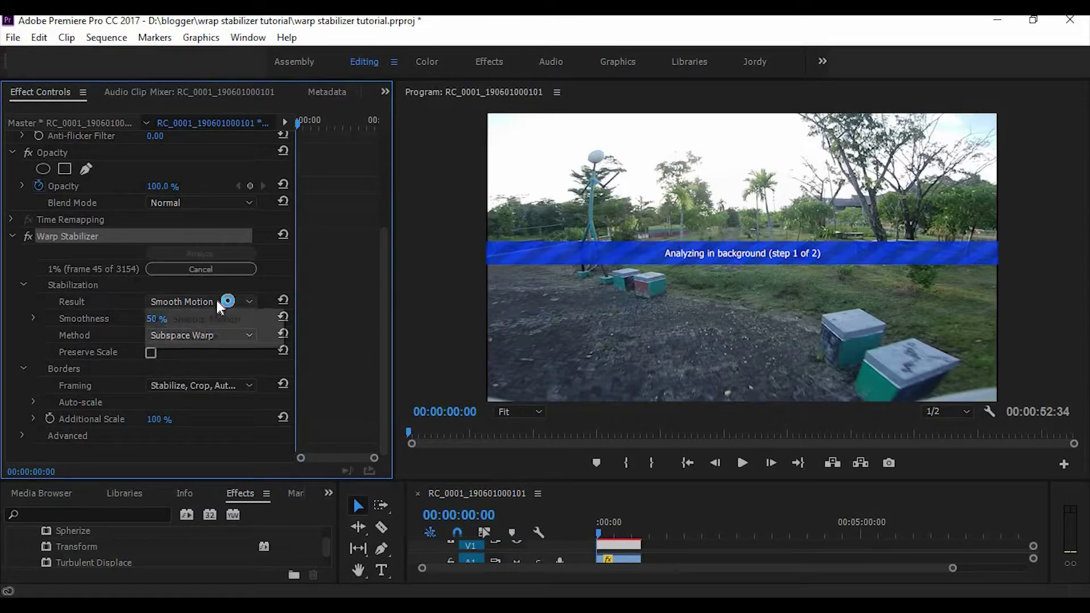
pyautogui.click(216, 301)
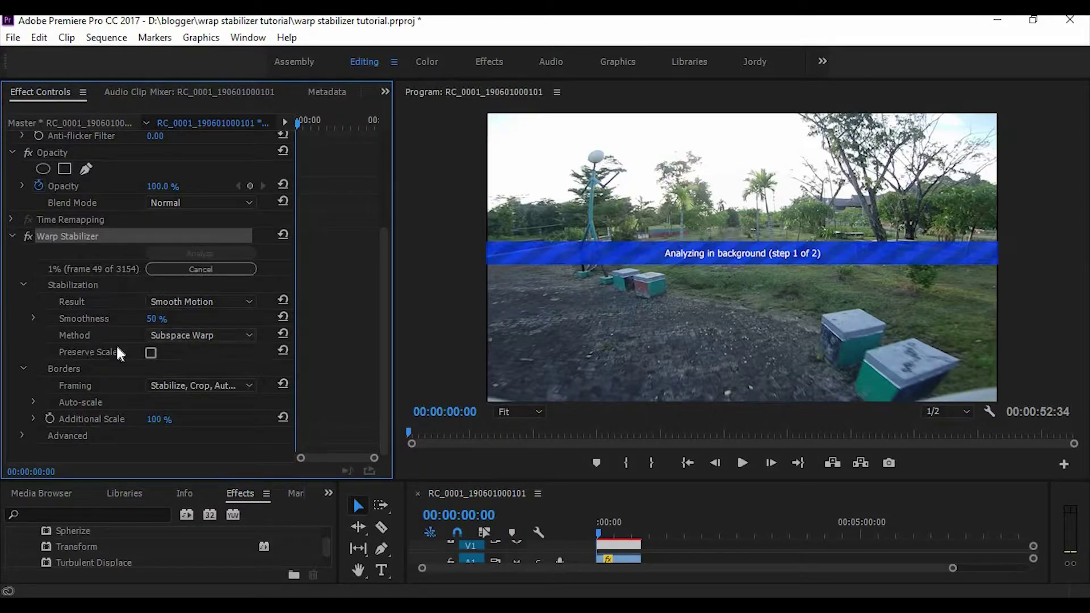
pyautogui.click(191, 335)
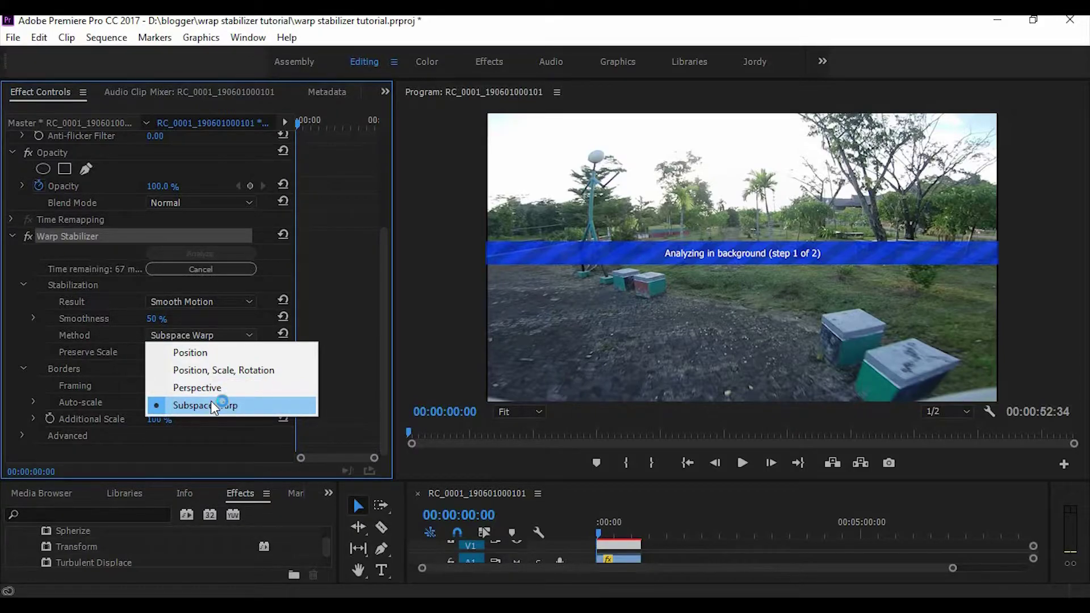
pyautogui.click(241, 319)
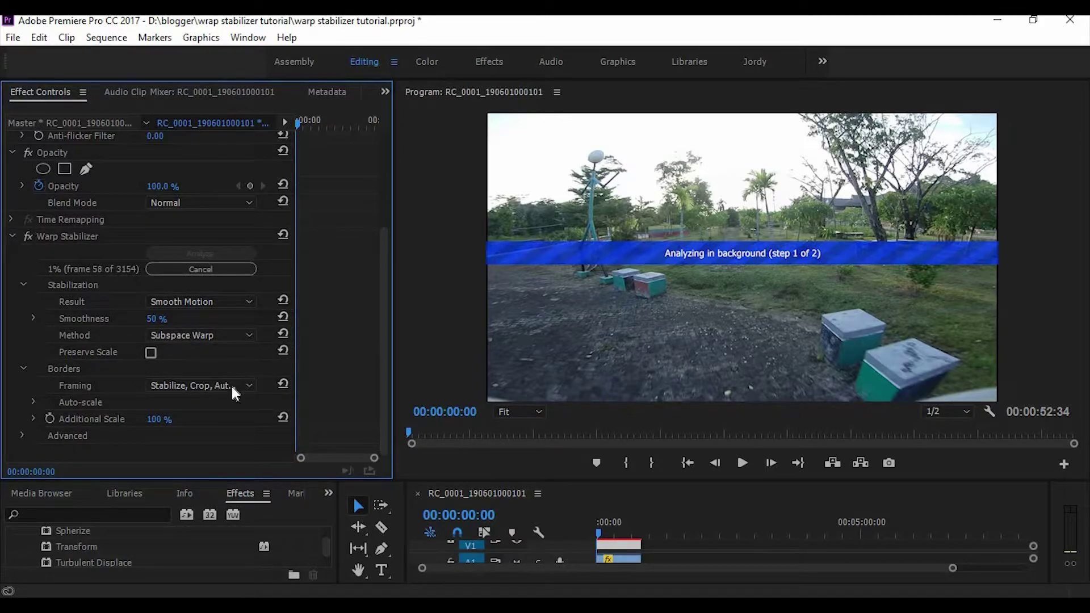
pyautogui.click(188, 388)
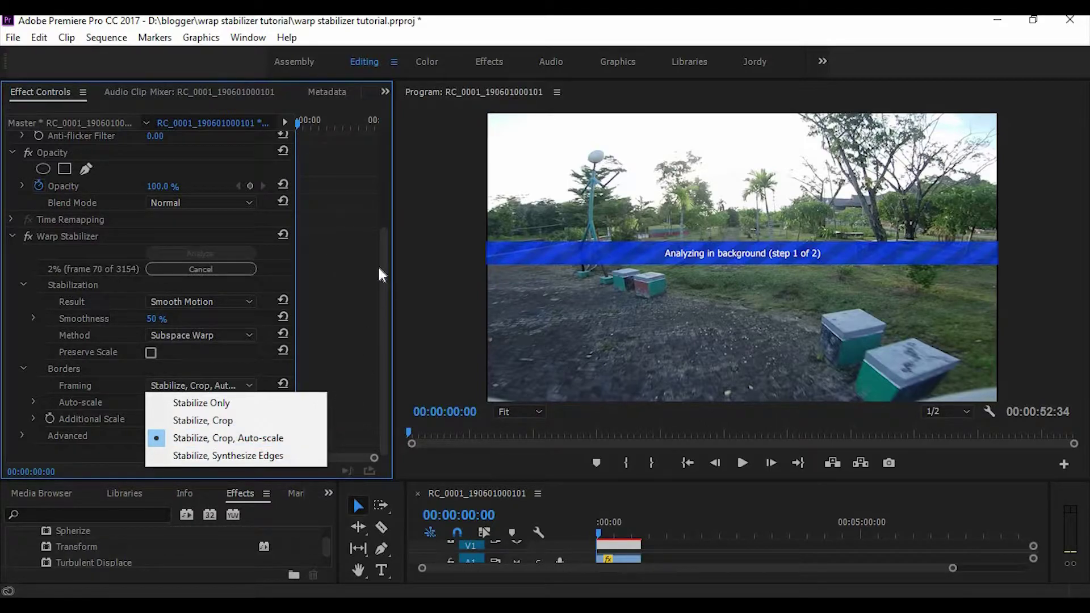
pyautogui.click(386, 306)
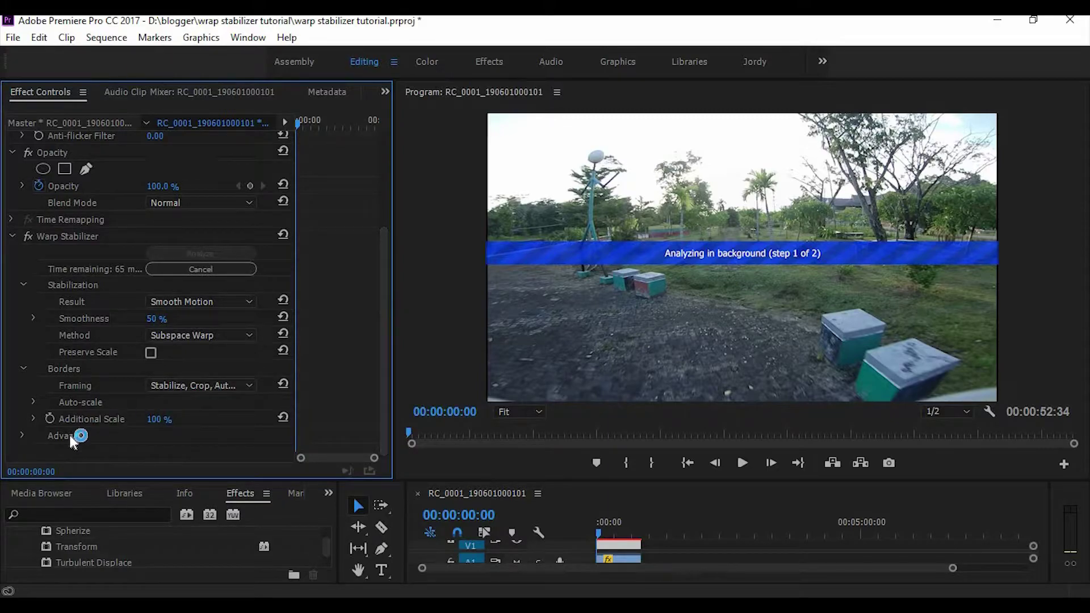
# Step: Expand the Advanced settings of Warp Stabilizer and widen the parameter column so the full setting names fit
pyautogui.click(23, 434)
pyautogui.moveTo(387, 328); pyautogui.dragTo(389, 379)
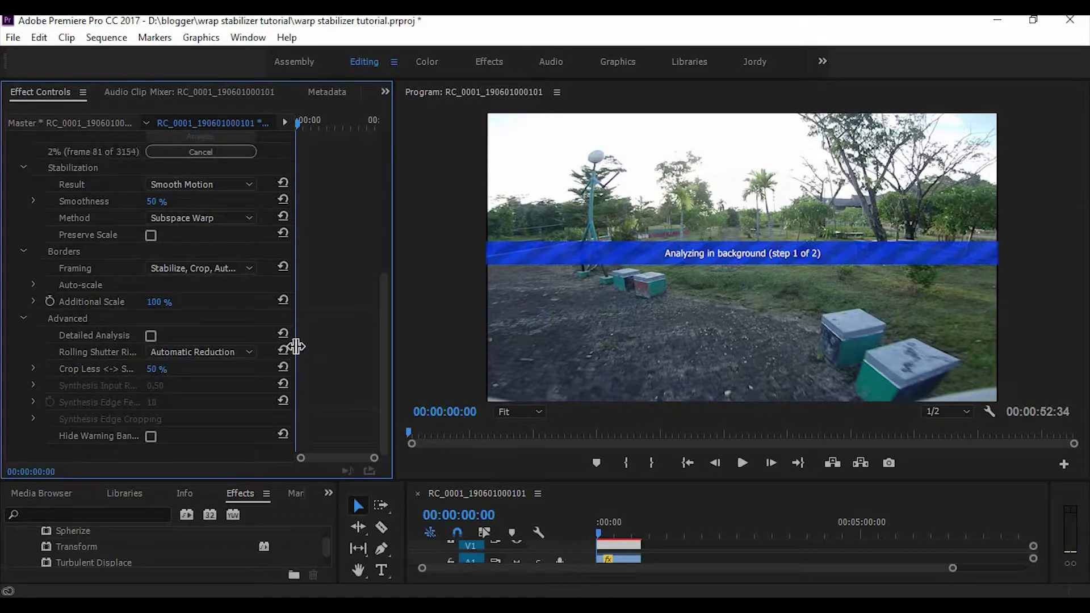
pyautogui.moveTo(295, 346); pyautogui.dragTo(345, 355)
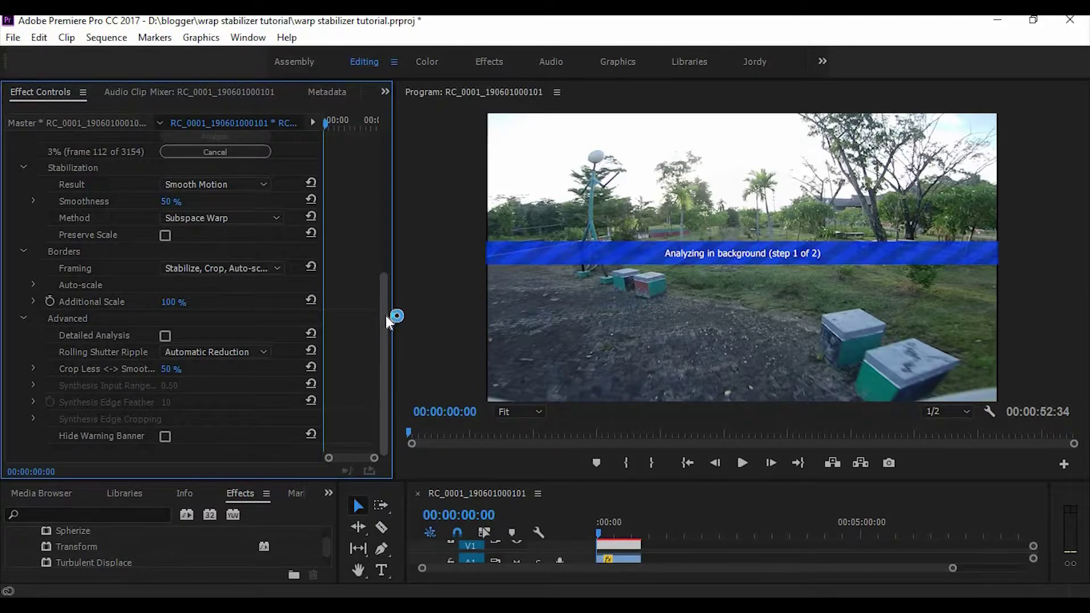
pyautogui.moveTo(387, 317); pyautogui.dragTo(386, 298)
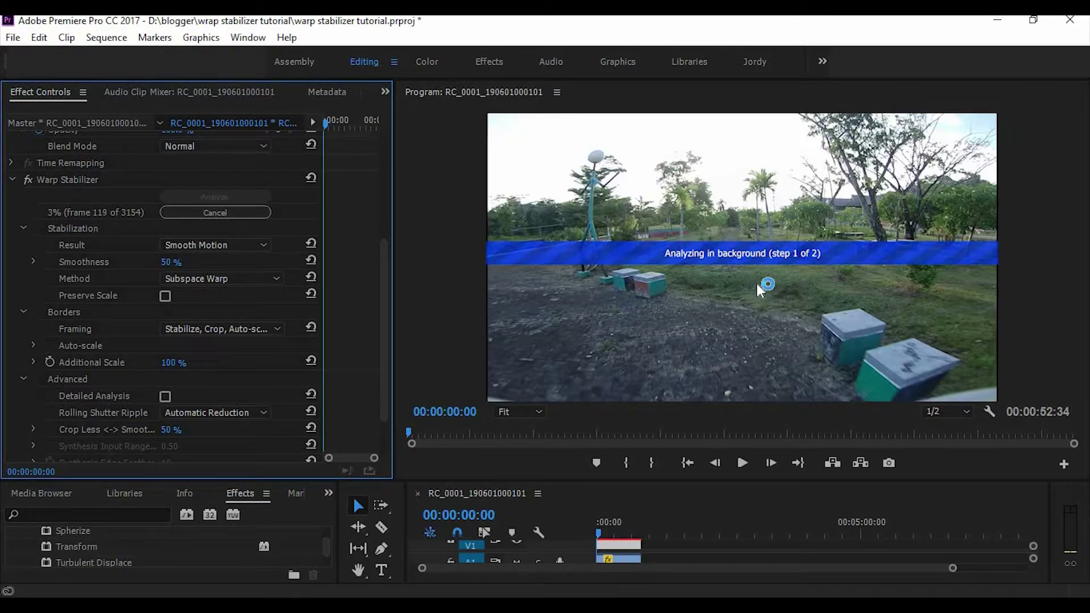
# Step: Set both Smoothness and Crop Less <-> Smooth More of Warp Stabilizer to 10%
pyautogui.click(172, 262)
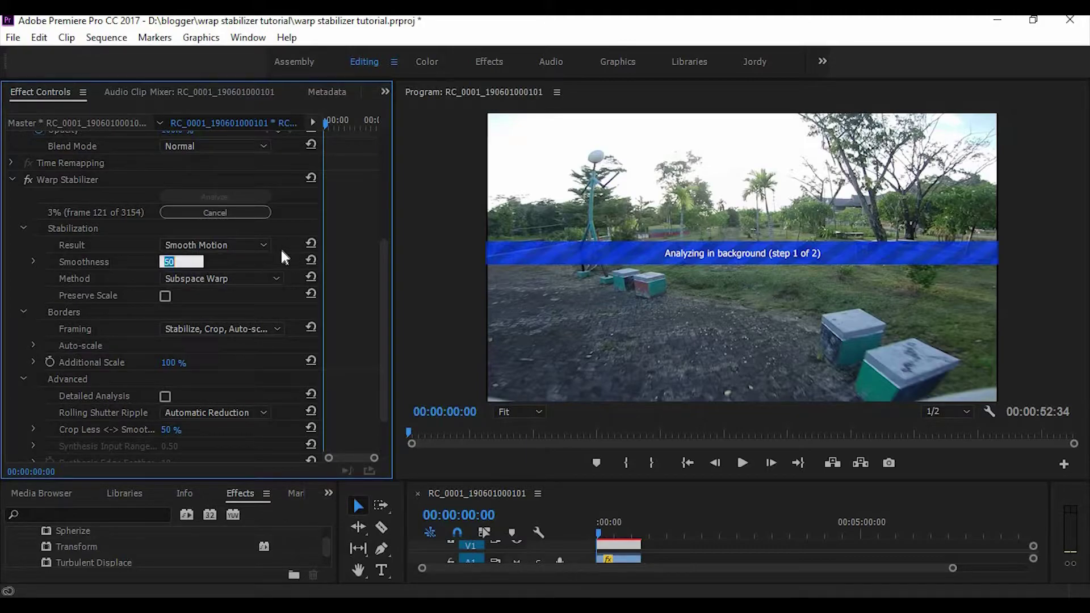
pyautogui.write('10')
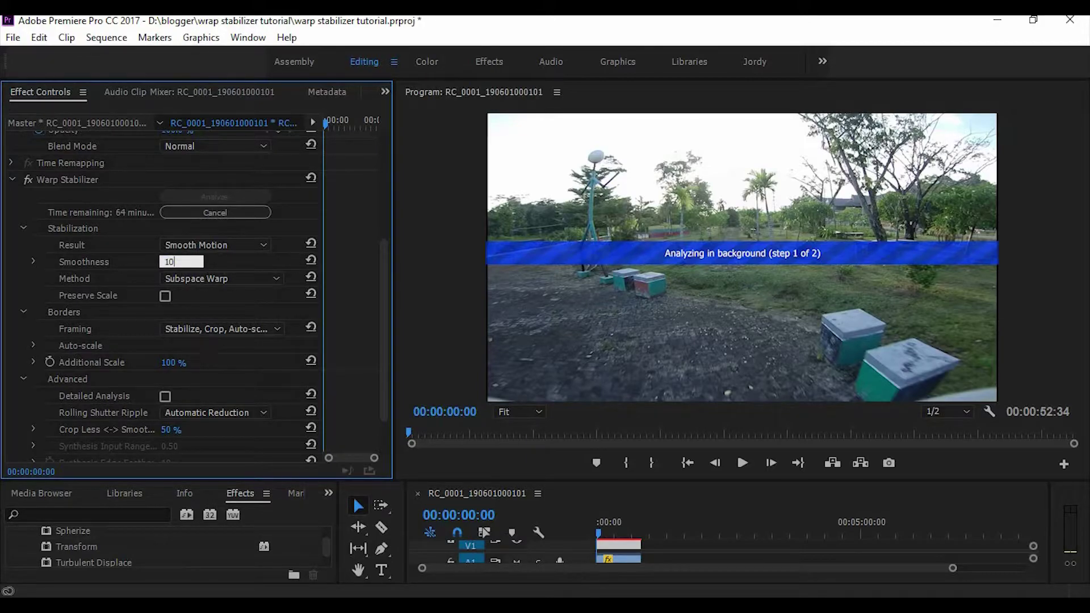
pyautogui.press('Return')
pyautogui.click(168, 430)
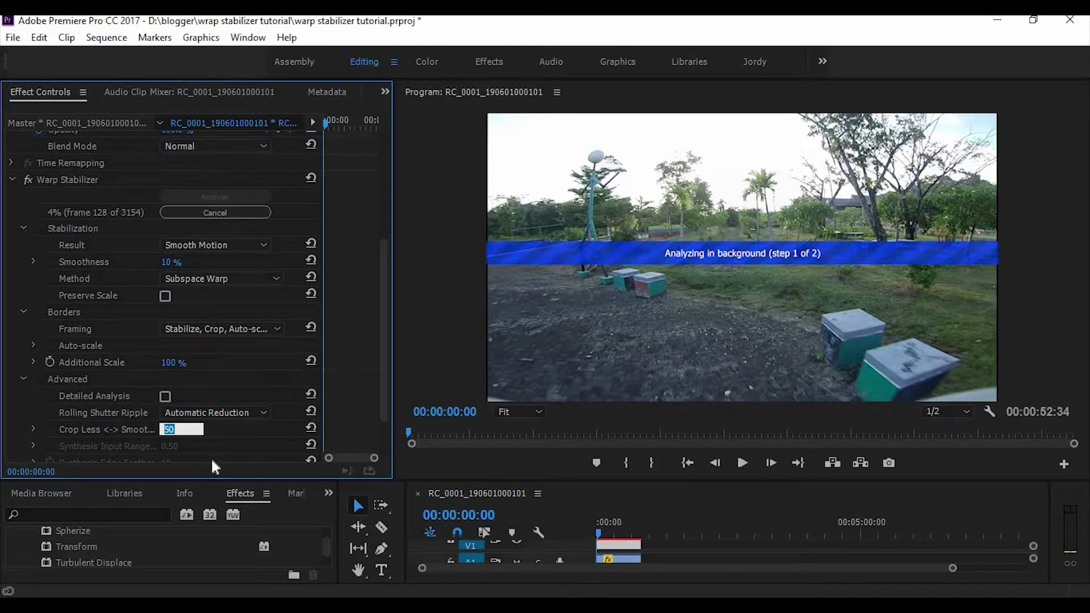
pyautogui.write('10')
pyautogui.press('Return')
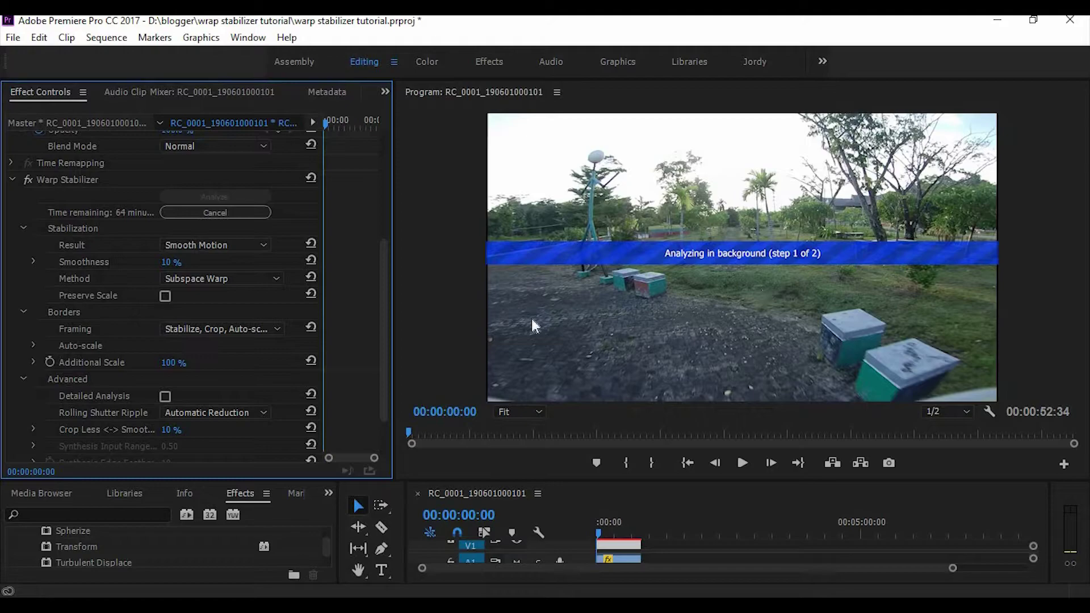
# Step: Try a Warp Stabilizer Smoothness of 50% and set it back to 10%
pyautogui.click(170, 263)
pyautogui.write('50')
pyautogui.press('Return')
pyautogui.click(170, 262)
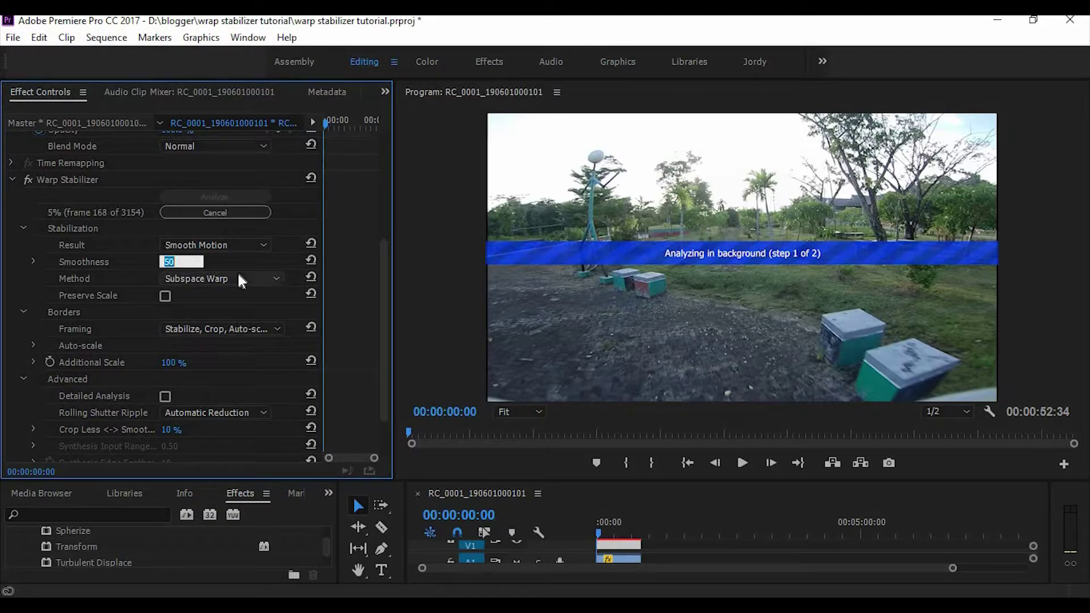
pyautogui.write('10')
pyautogui.press('Return')
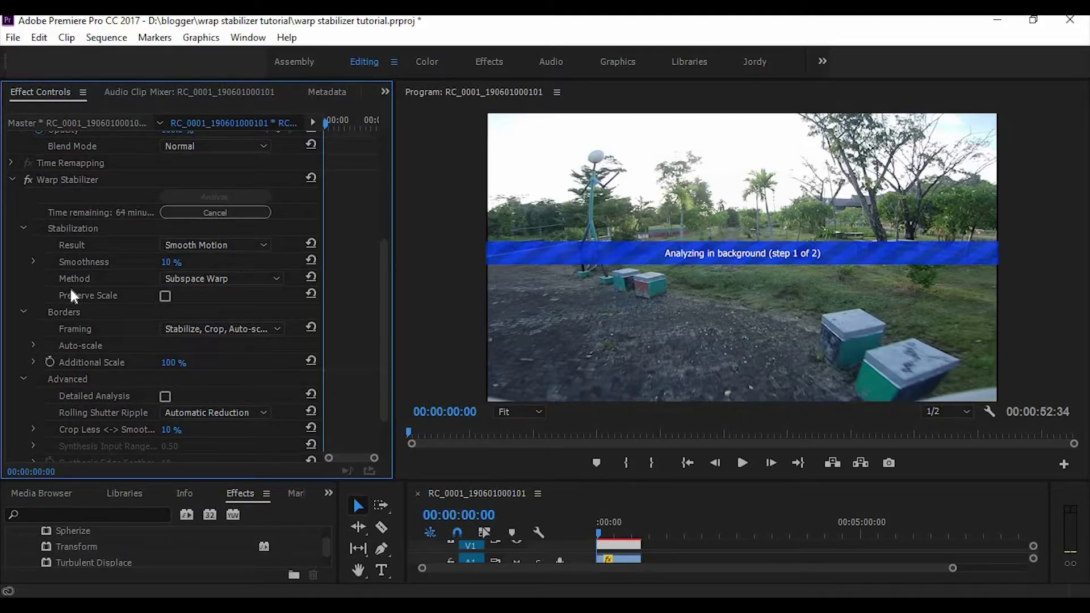
# Step: Raise both Smoothness and Crop Less <-> Smooth More of Warp Stabilizer to 15%
pyautogui.click(168, 262)
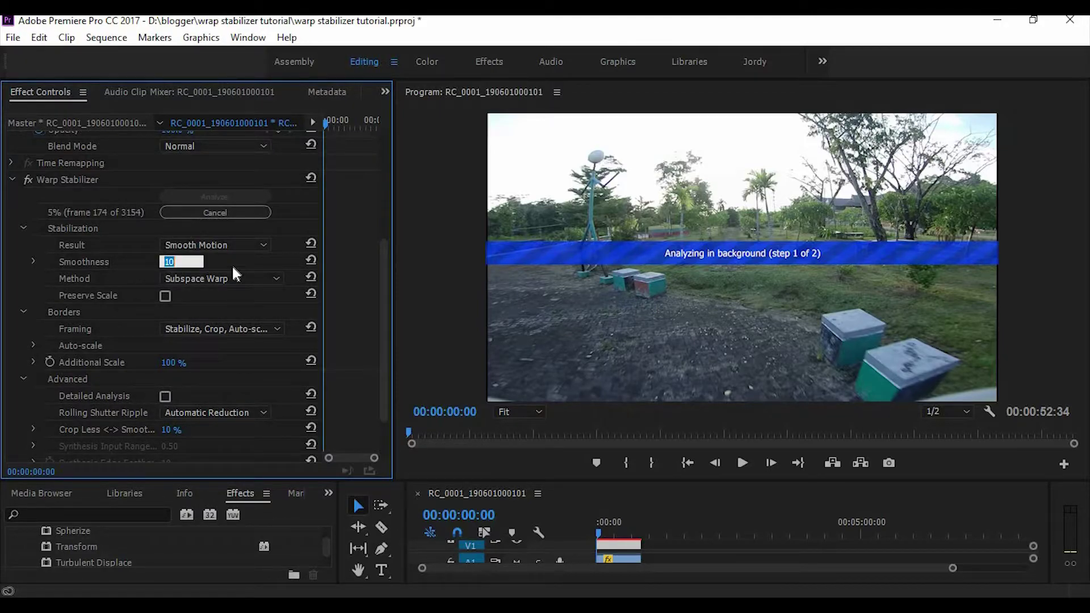
pyautogui.write('15')
pyautogui.press('Return')
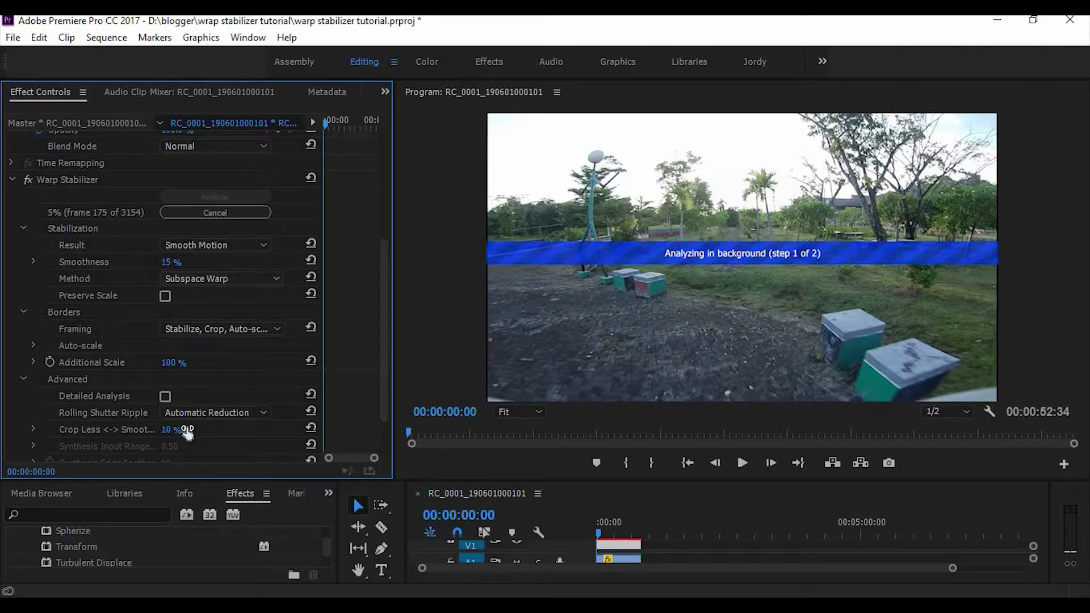
pyautogui.click(172, 429)
pyautogui.write('15')
pyautogui.press('Return')
# Step: Set both Smoothness and Crop Less <-> Smooth More of Warp Stabilizer to 25%
pyautogui.click(223, 262)
pyautogui.write('25')
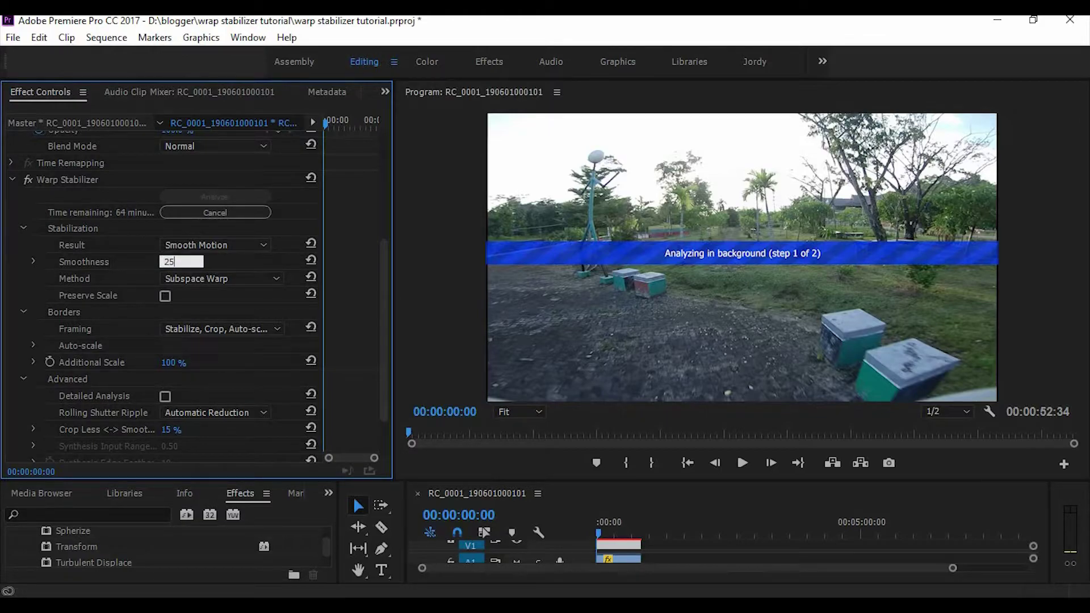
pyautogui.press('Return')
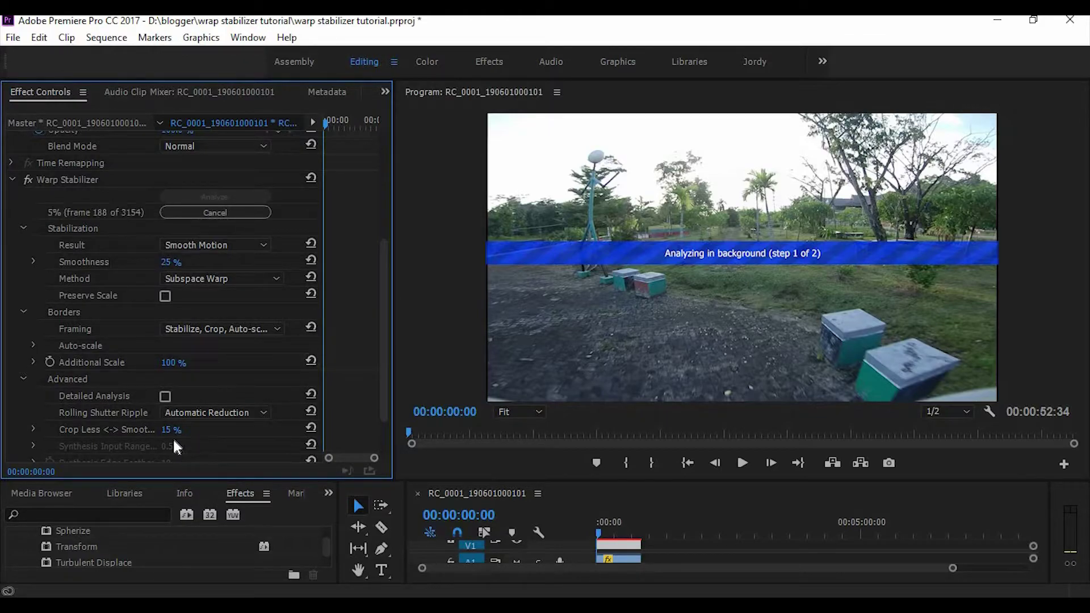
pyautogui.click(188, 429)
pyautogui.write('25')
pyautogui.press('Return')
# Step: Check the Rolling Shutter Ripple options and keep Automatic Reduction while the clip is analyzed and stabilized
pyautogui.click(194, 415)
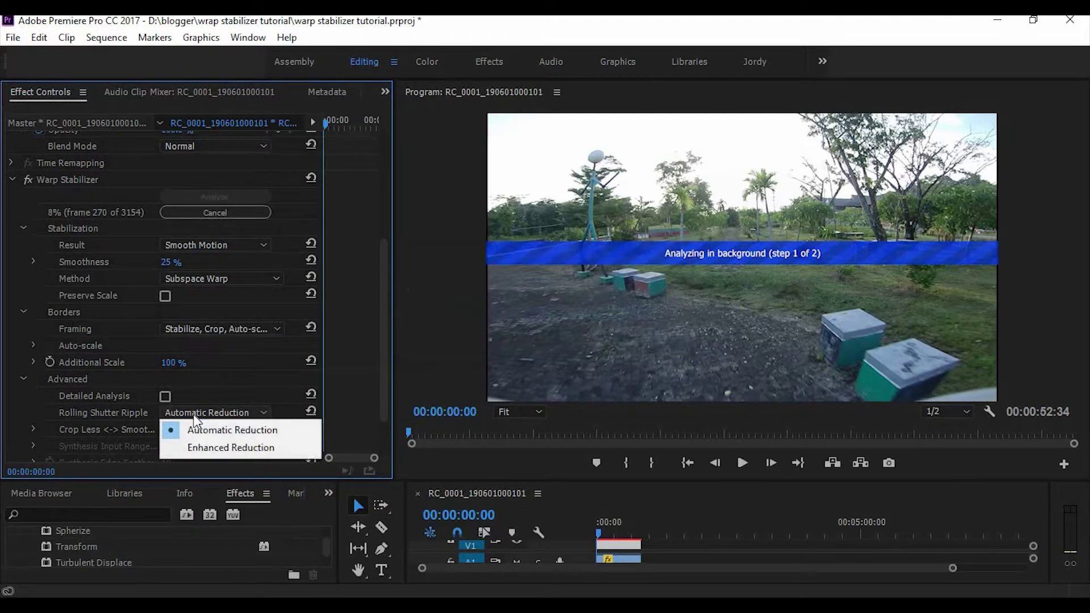
pyautogui.click(288, 408)
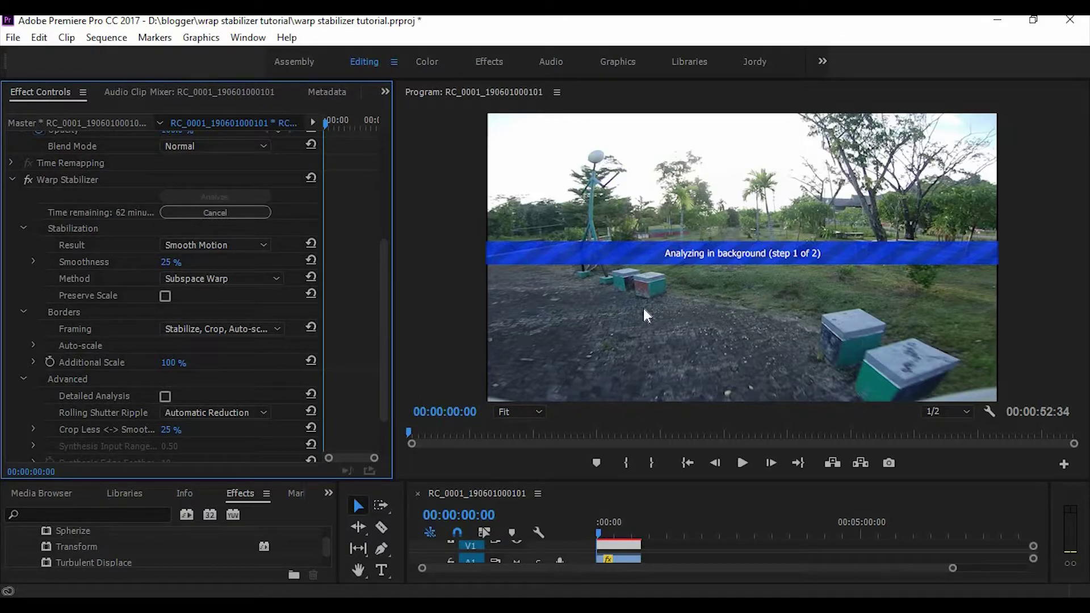
pyautogui.scroll(1, 385, 302)
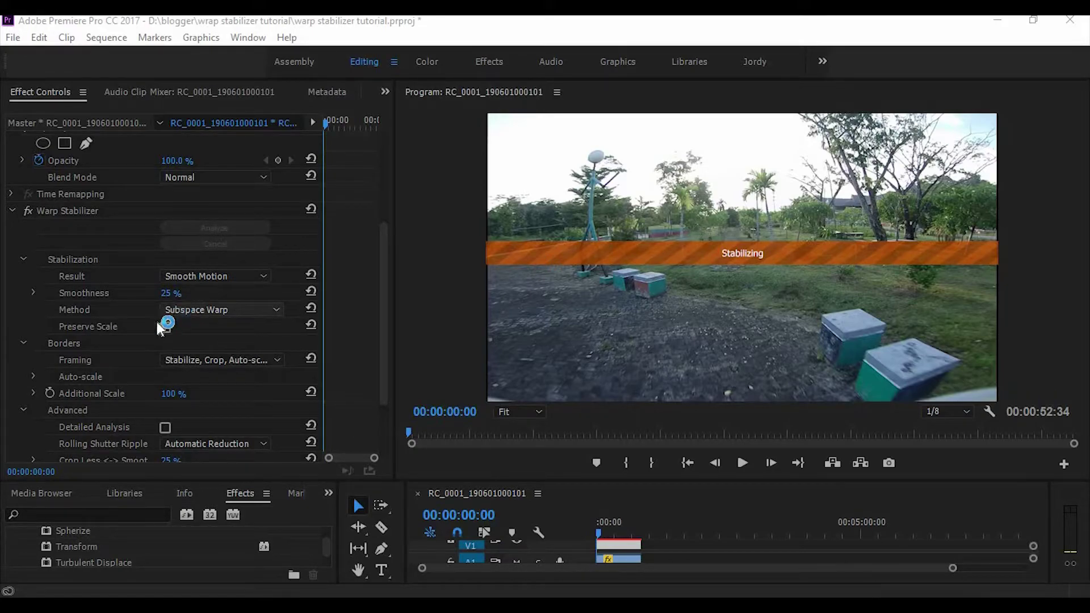
pyautogui.click(131, 309)
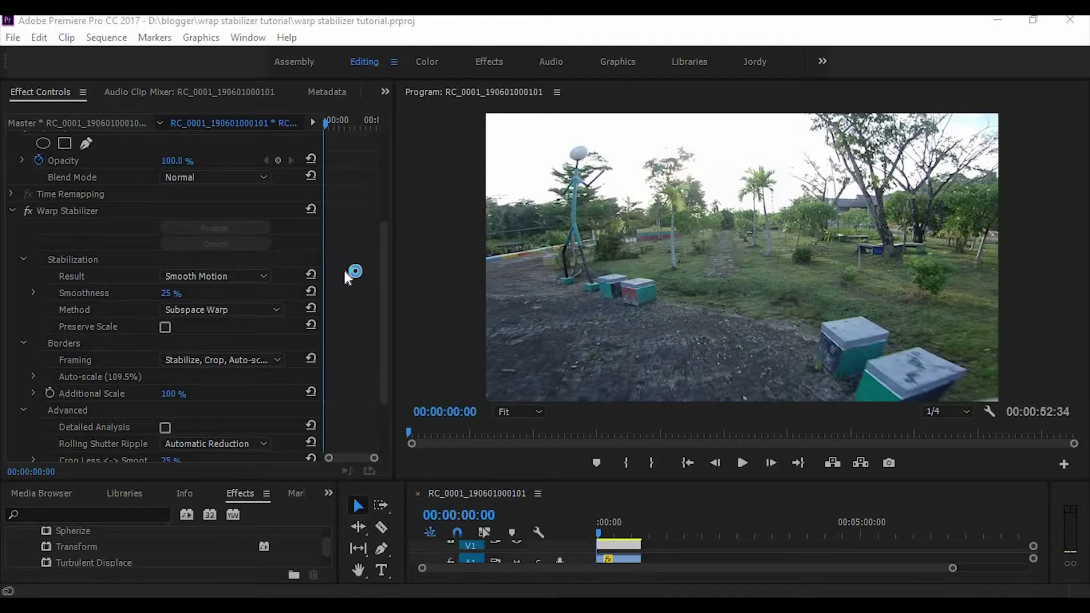
# Step: Play the opening seconds of the stabilized clip twice from the start to check how smooth the motion is
pyautogui.moveTo(380, 300)
pyautogui.mouseDown()
pyautogui.moveTo(382, 355)
pyautogui.moveTo(390, 287)
pyautogui.mouseUp()
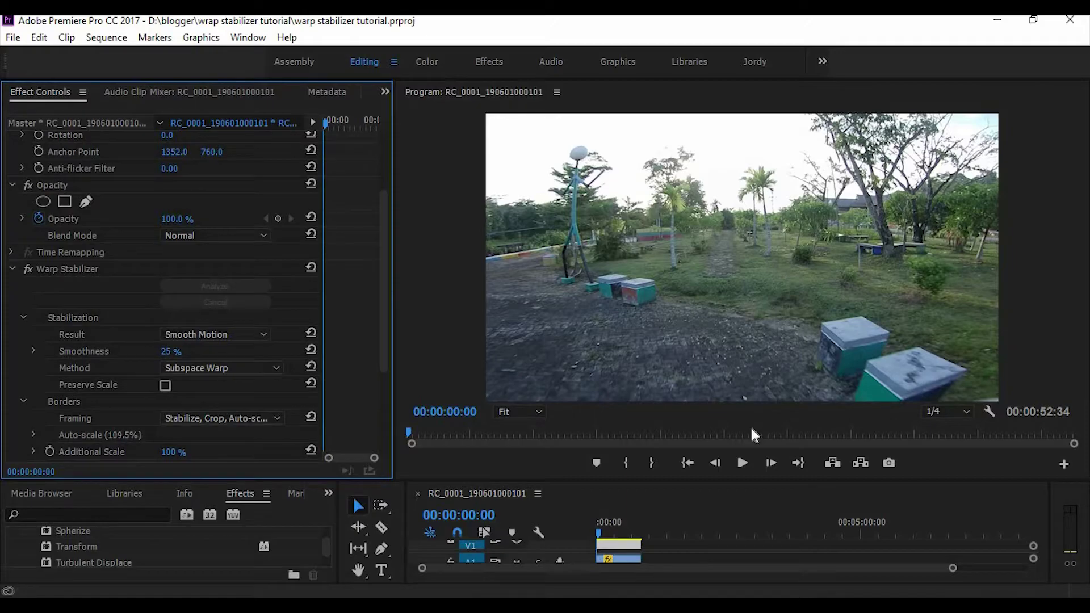
pyautogui.click(743, 470)
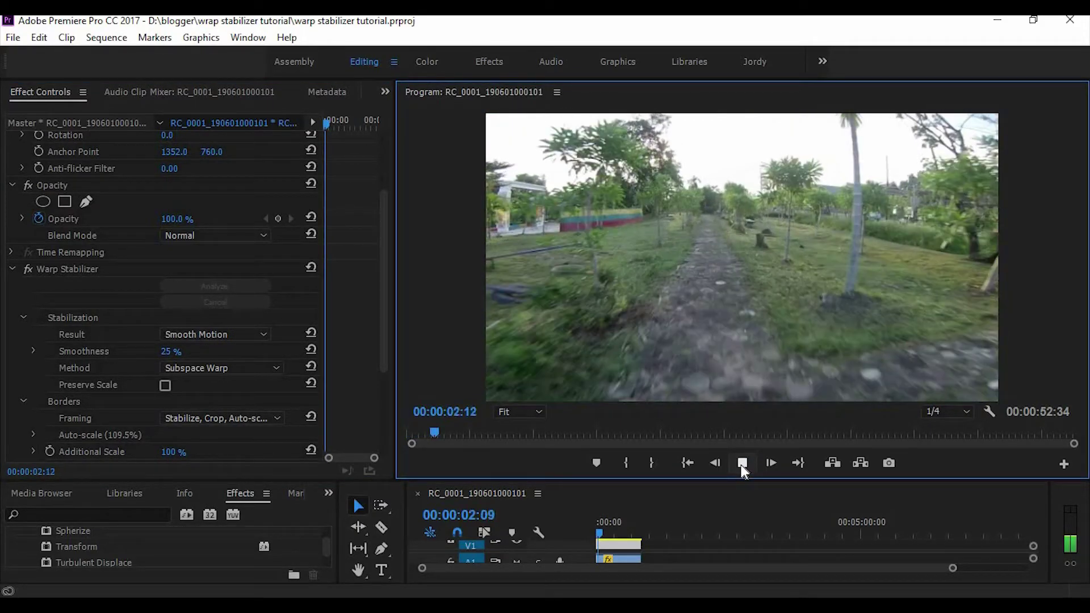
pyautogui.click(743, 467)
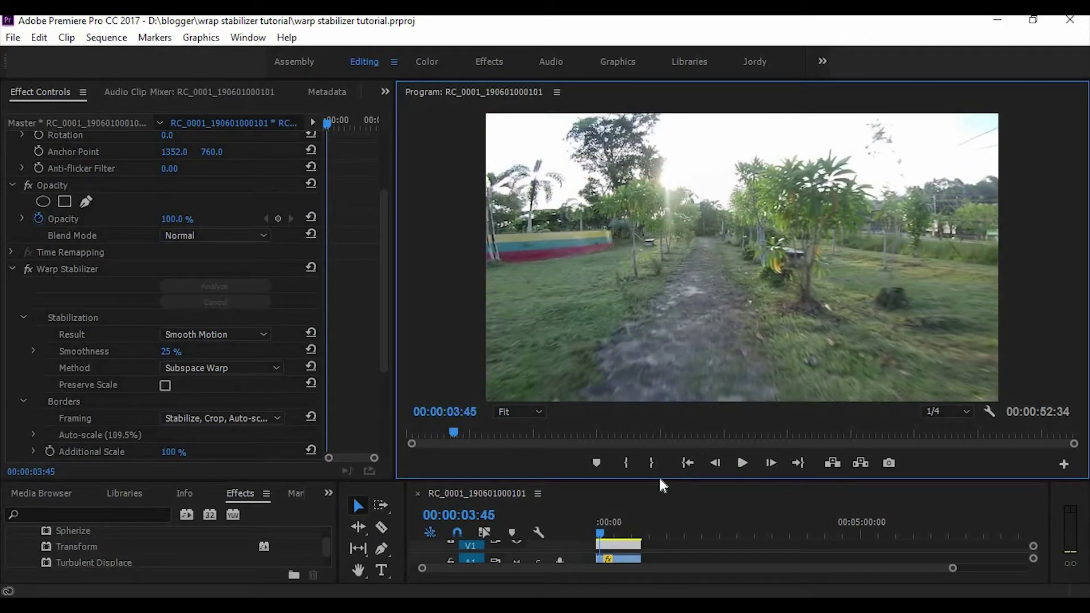
pyautogui.click(596, 532)
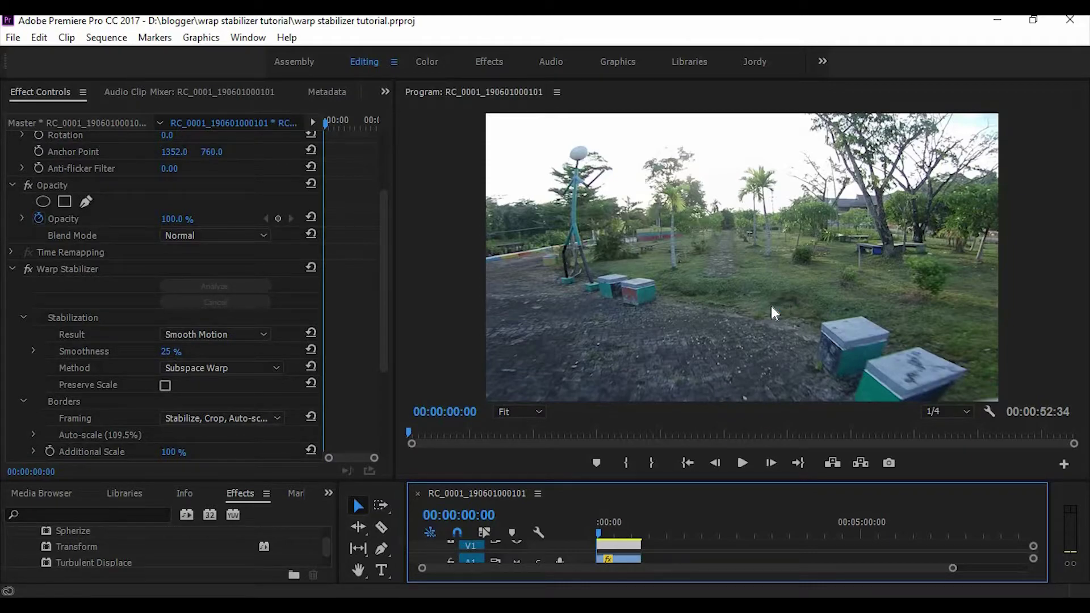
pyautogui.click(744, 464)
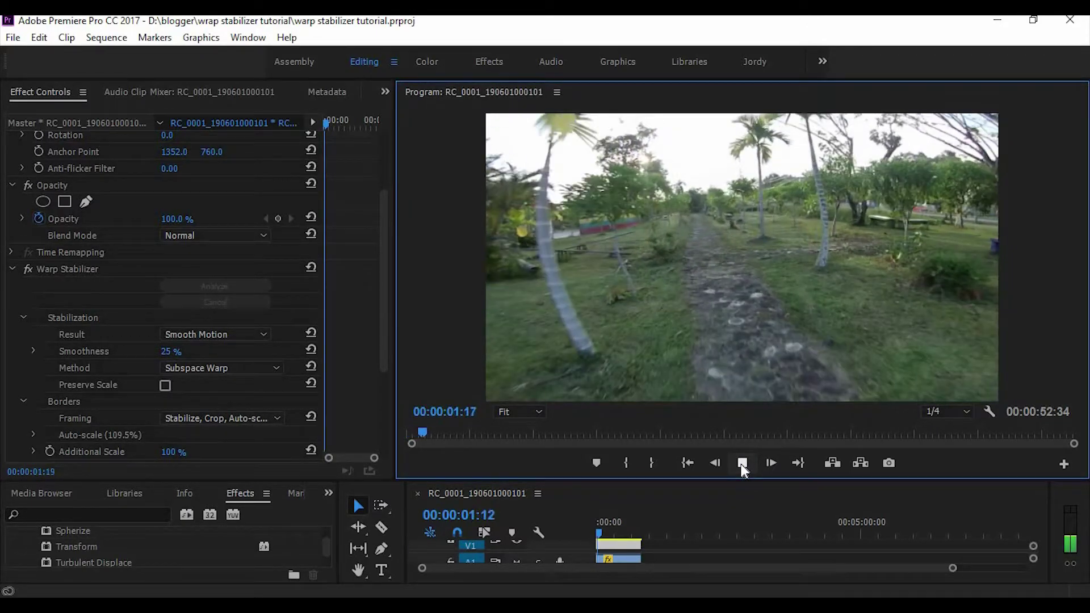
pyautogui.click(742, 464)
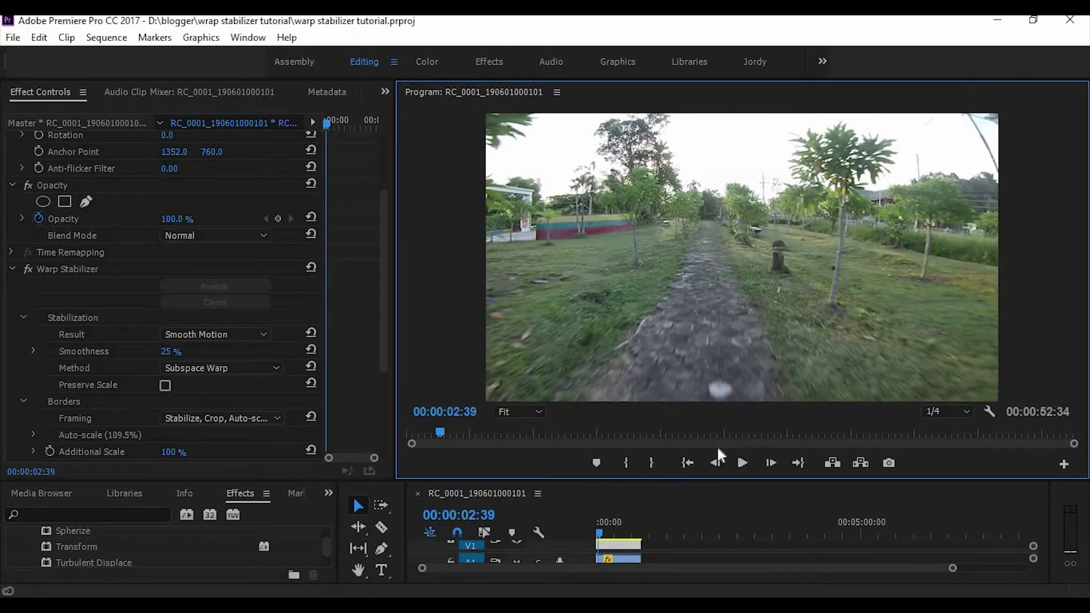
# Step: Play the stabilized clip from the start to about 47 seconds to review its motion
pyautogui.click(596, 532)
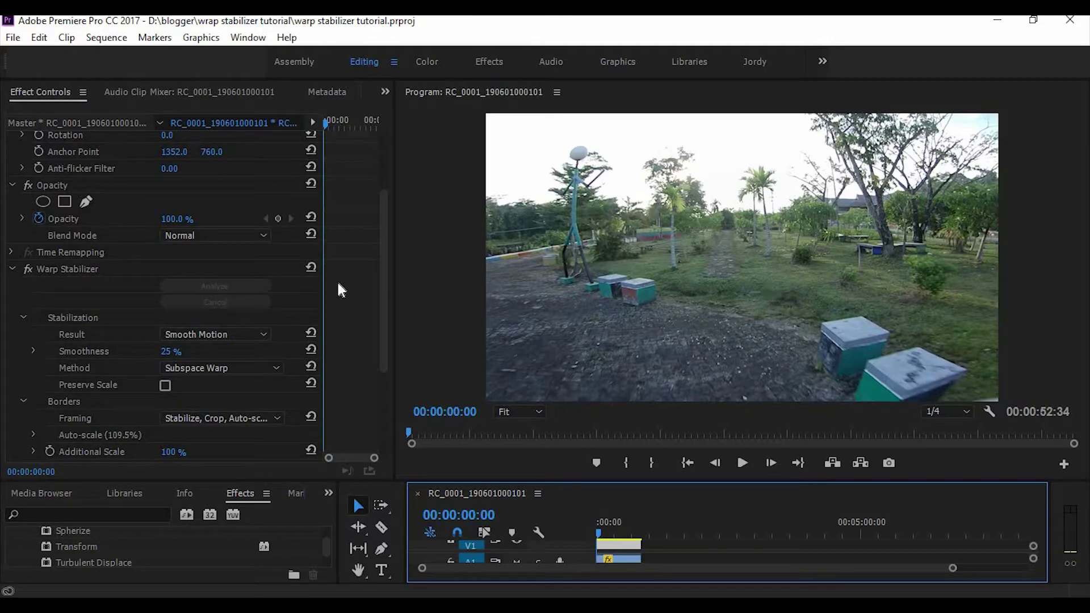
pyautogui.click(744, 463)
pyautogui.click(743, 465)
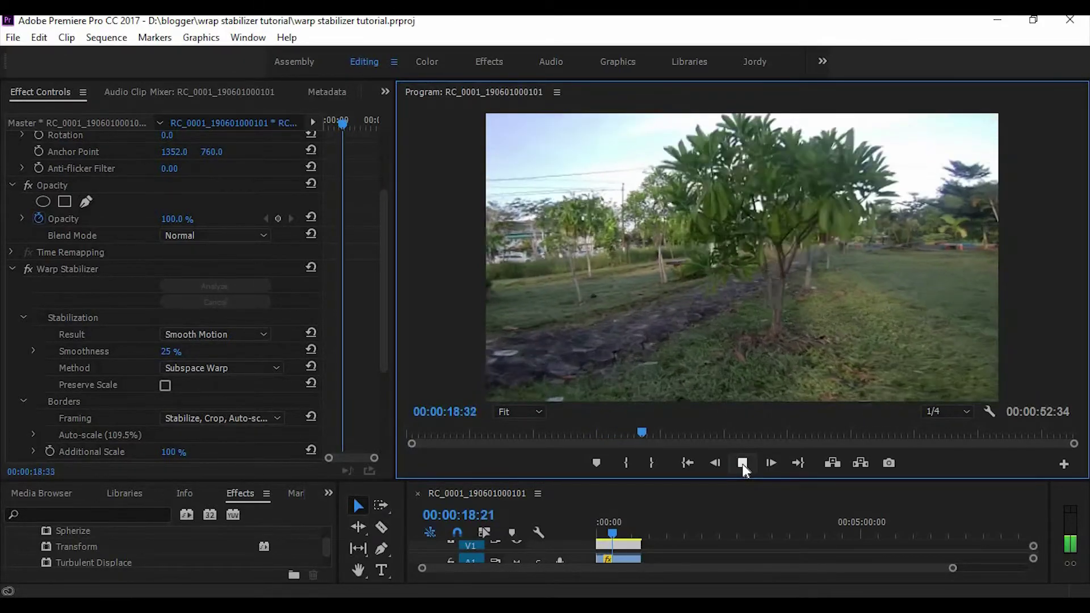
pyautogui.click(743, 464)
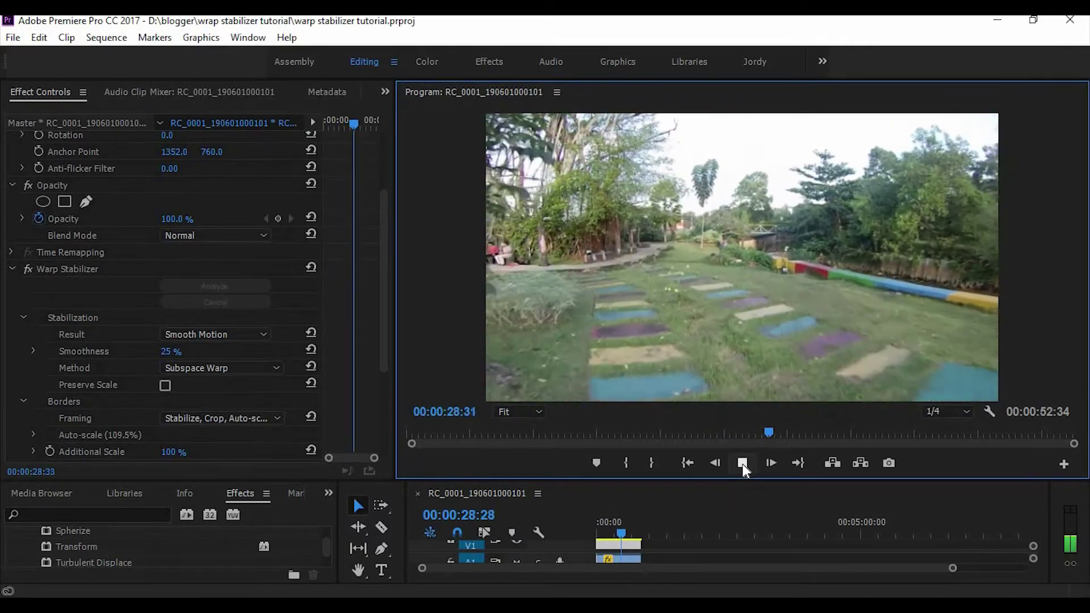
pyautogui.click(743, 467)
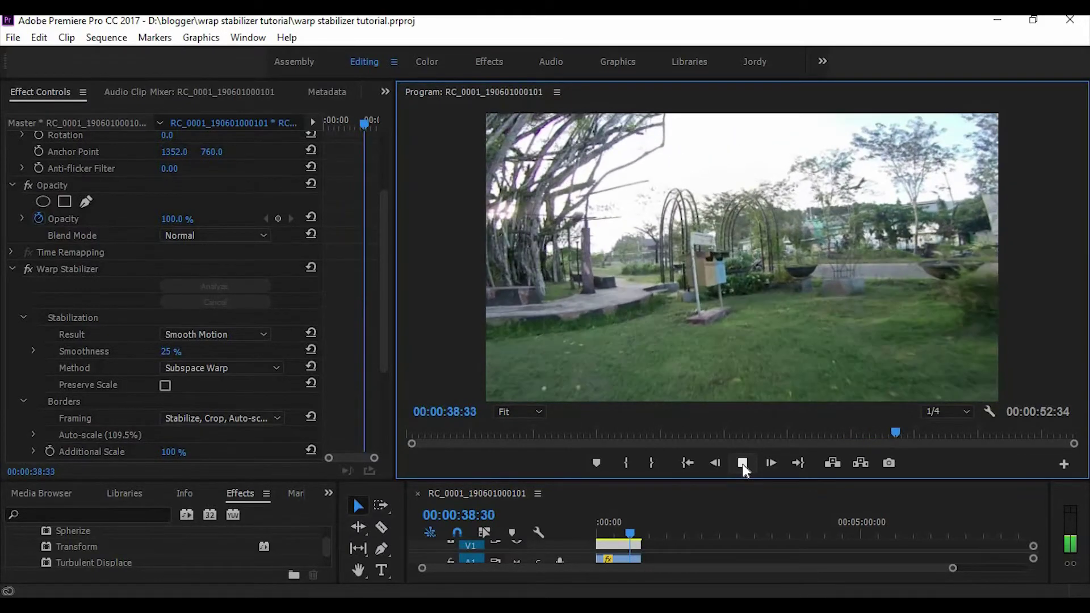
pyautogui.click(744, 465)
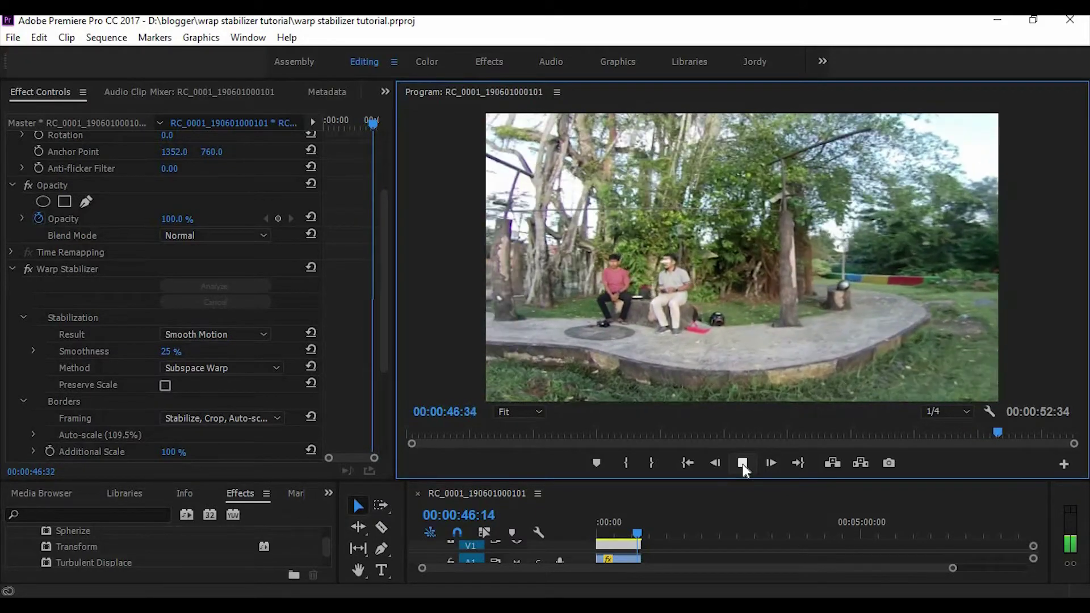
pyautogui.click(743, 464)
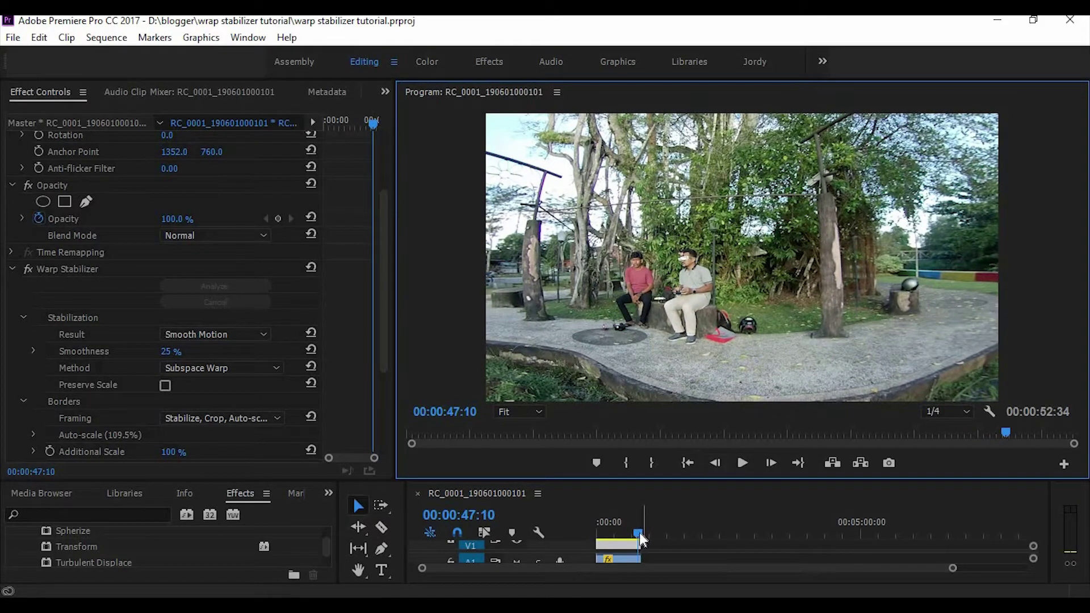
# Step: Return to the clip's start, turn off Warp Stabilizer, and play about 13 seconds of the original footage for comparison
pyautogui.moveTo(641, 538); pyautogui.dragTo(594, 537)
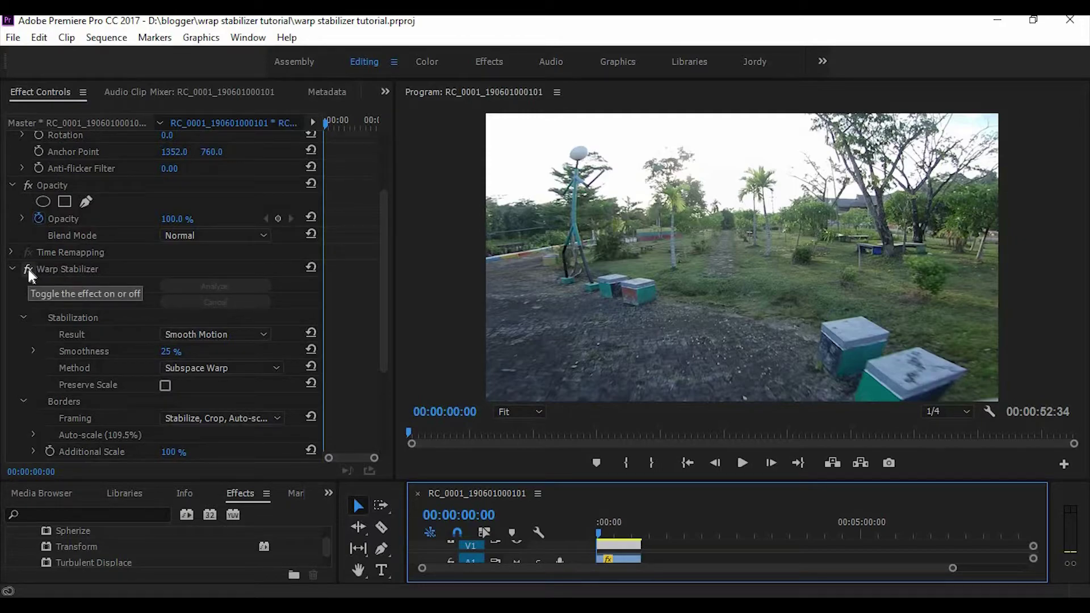
pyautogui.click(29, 269)
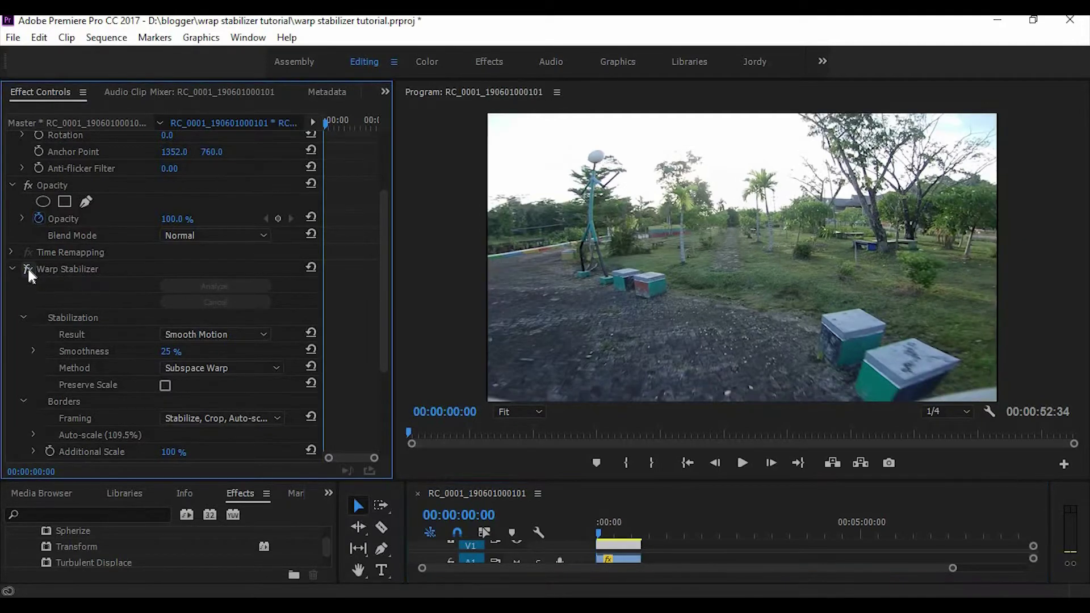
pyautogui.click(744, 468)
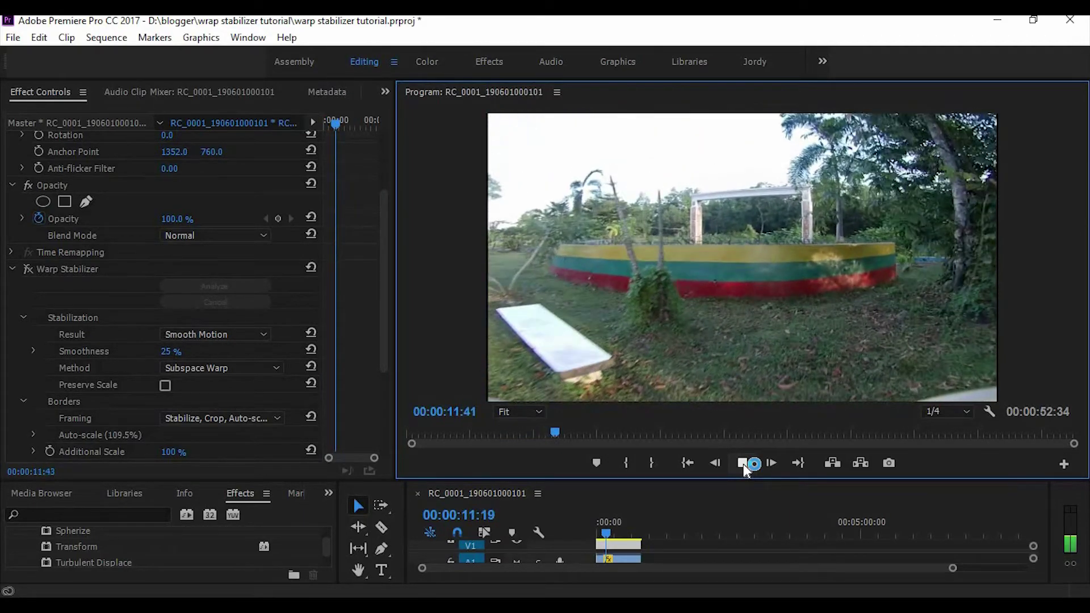
pyautogui.click(744, 466)
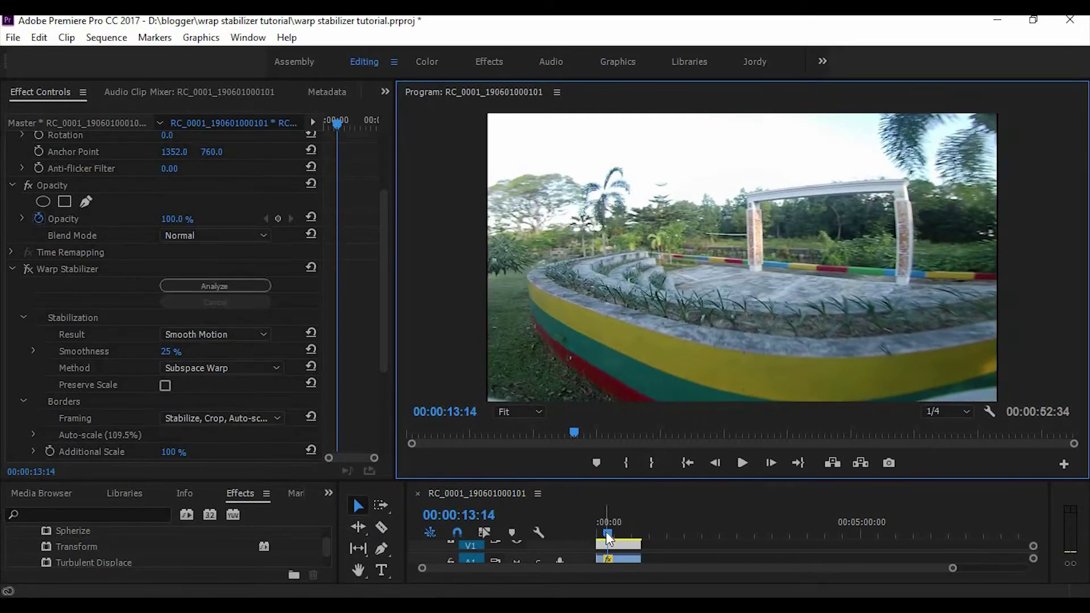
# Step: Play the unstabilized footage in short passages from about 23, 37 and 38 seconds to examine the shake
pyautogui.moveTo(609, 532); pyautogui.dragTo(619, 530)
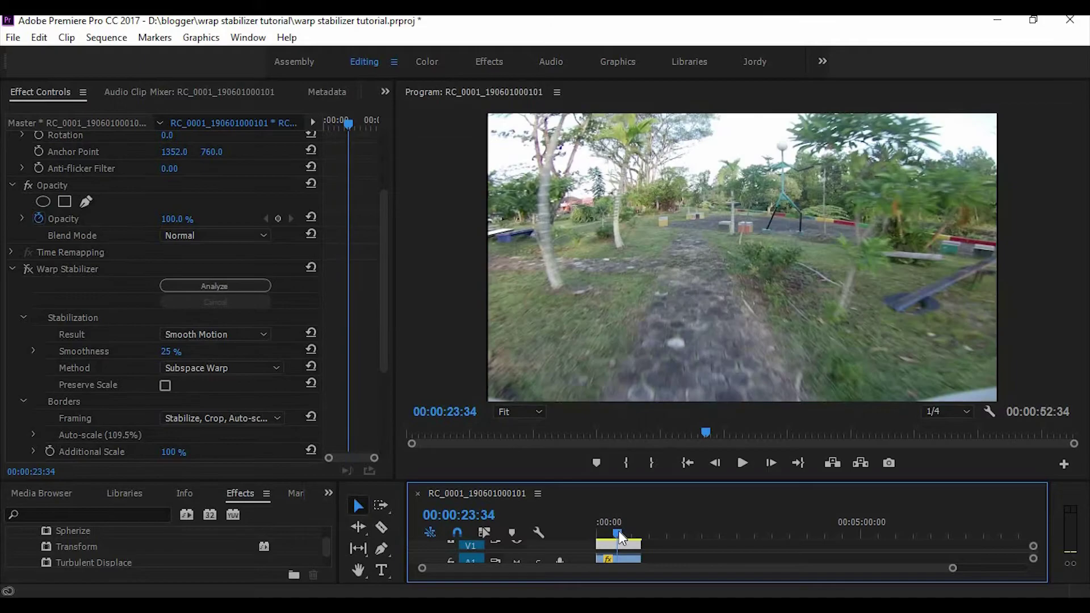
pyautogui.click(743, 464)
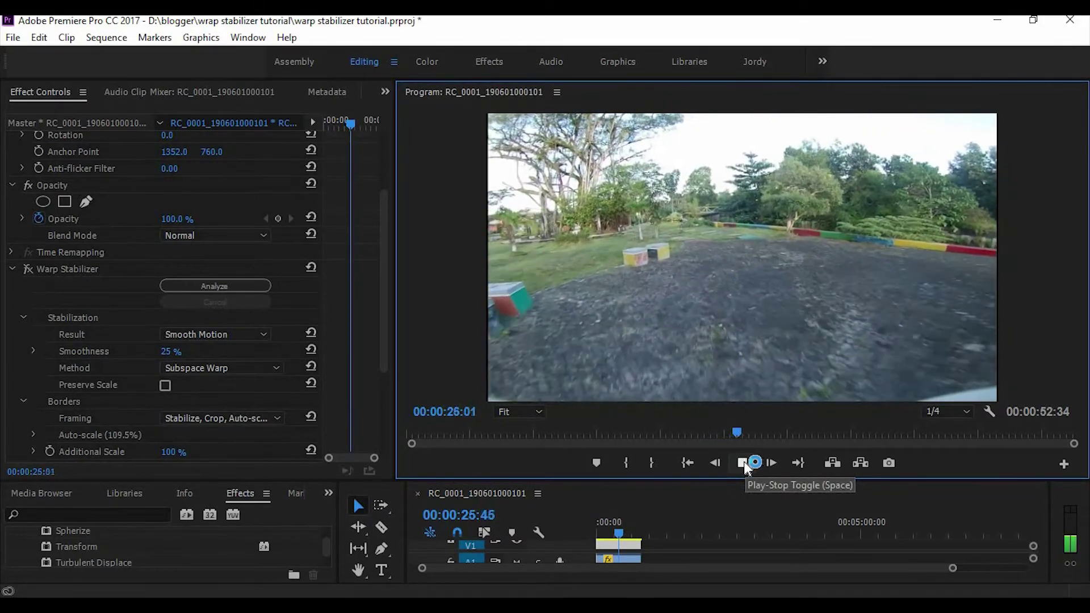
pyautogui.click(743, 463)
pyautogui.moveTo(624, 537); pyautogui.dragTo(631, 534)
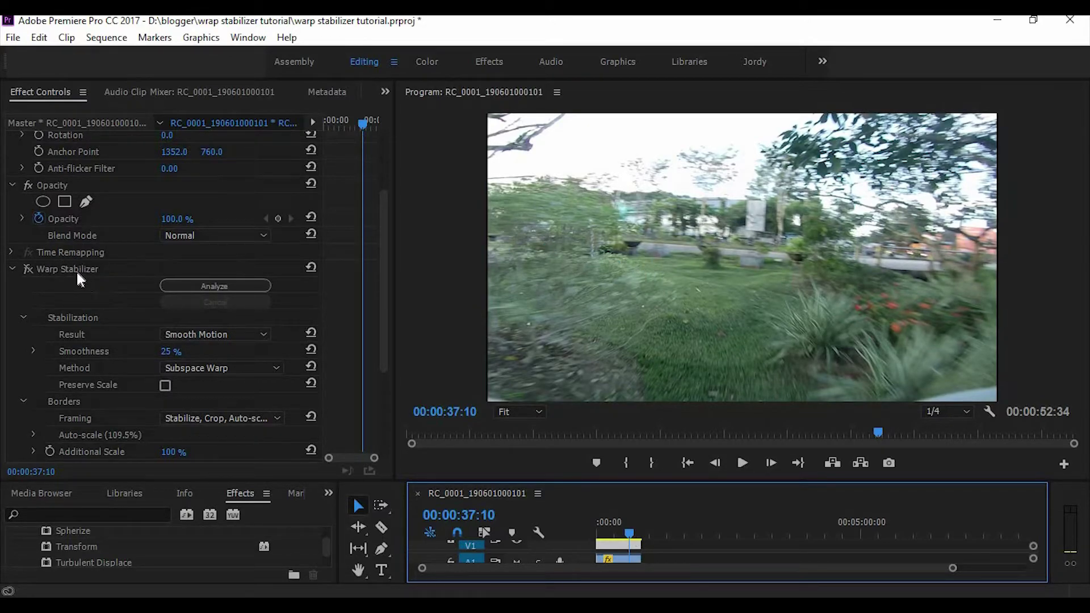
pyautogui.click(743, 463)
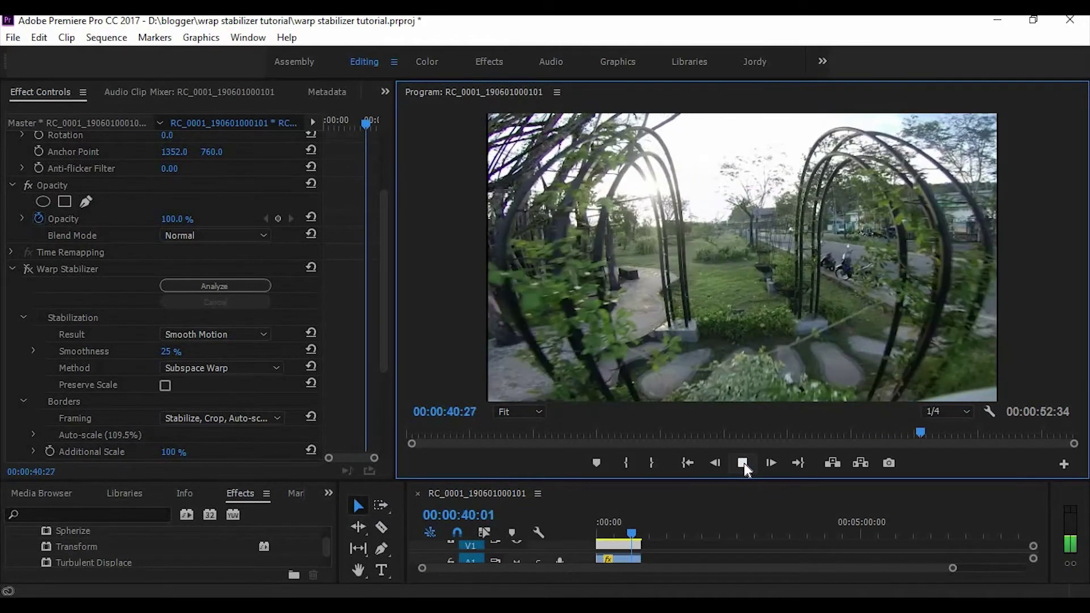
pyautogui.click(743, 463)
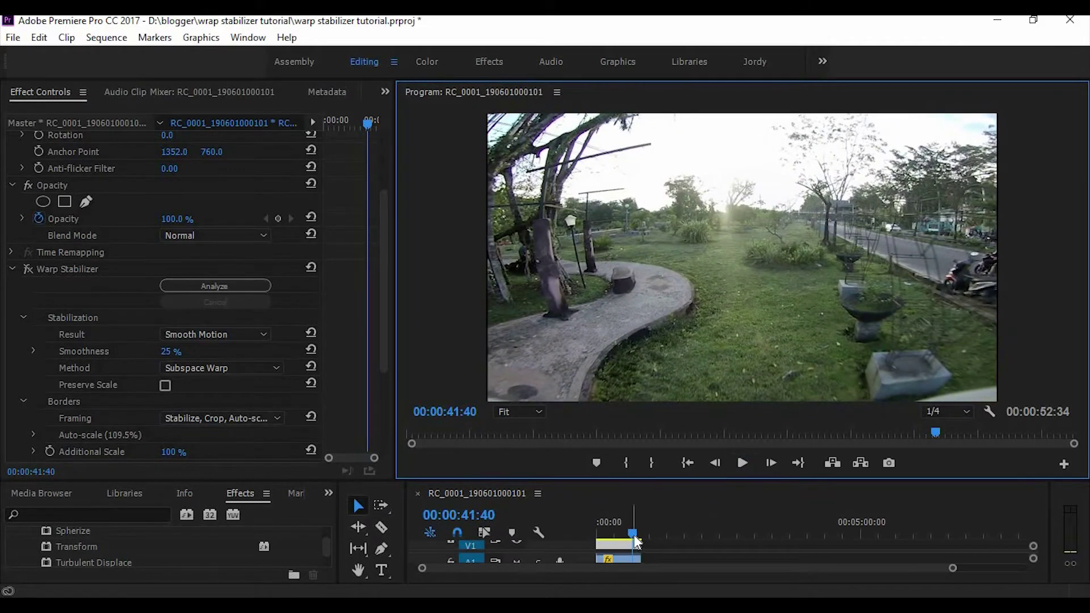
pyautogui.moveTo(634, 534); pyautogui.dragTo(630, 535)
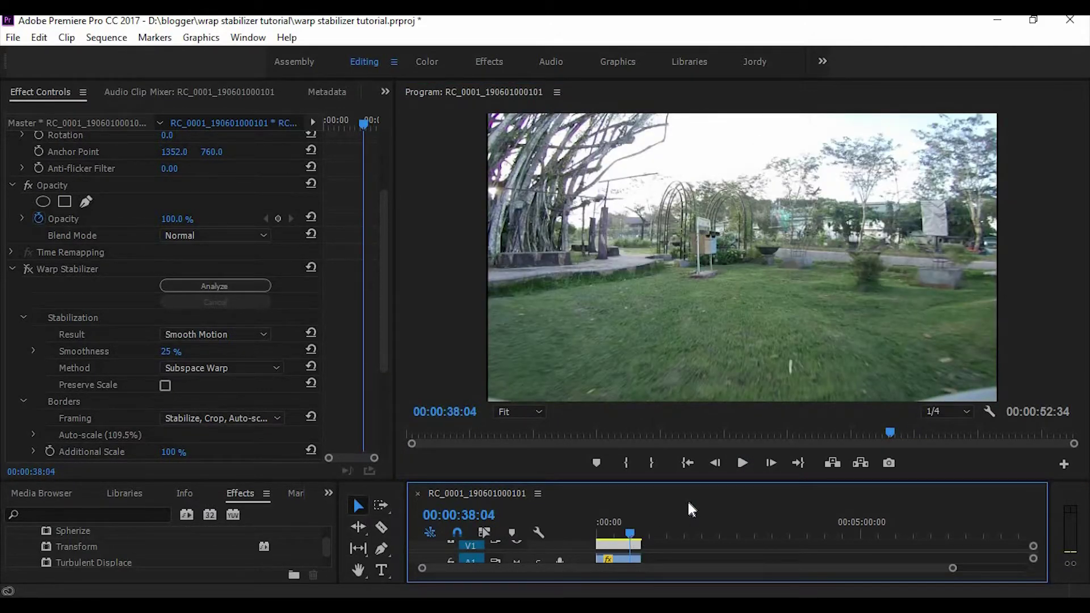
pyautogui.click(742, 464)
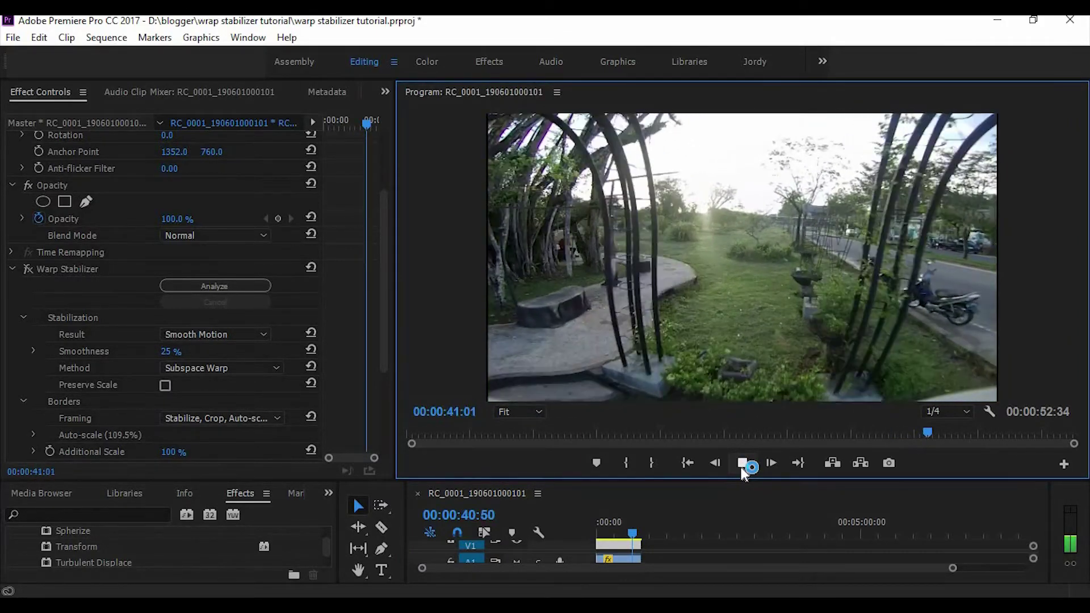
pyautogui.click(742, 465)
# Step: Move the playhead to about 36 seconds, turn Warp Stabilizer back on, and play the stabilized footage to about 47 seconds
pyautogui.click(631, 530)
pyautogui.moveTo(631, 531); pyautogui.dragTo(630, 530)
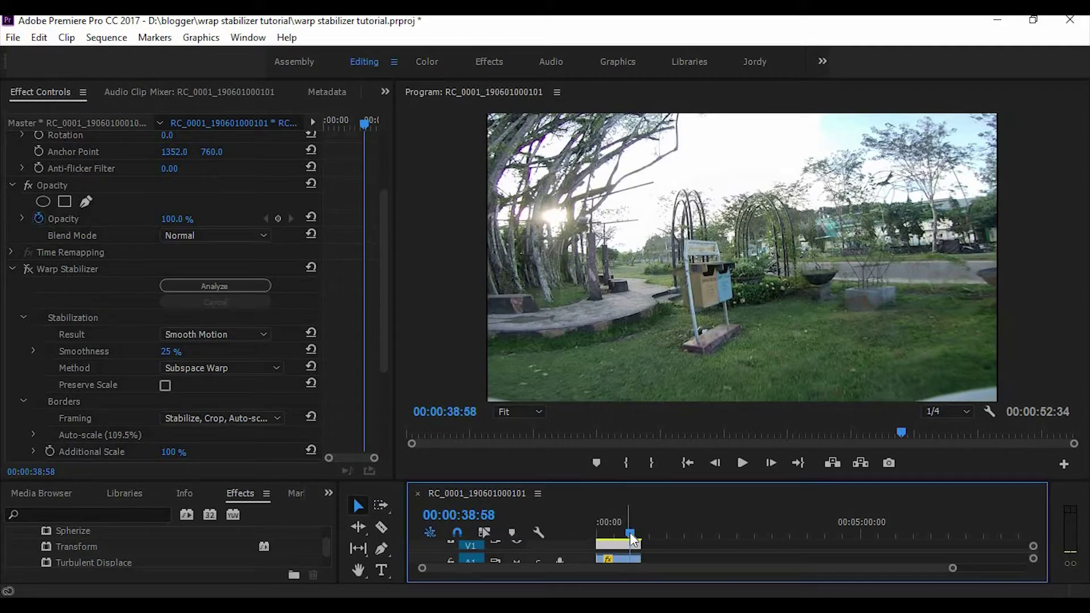
pyautogui.moveTo(629, 534); pyautogui.dragTo(628, 534)
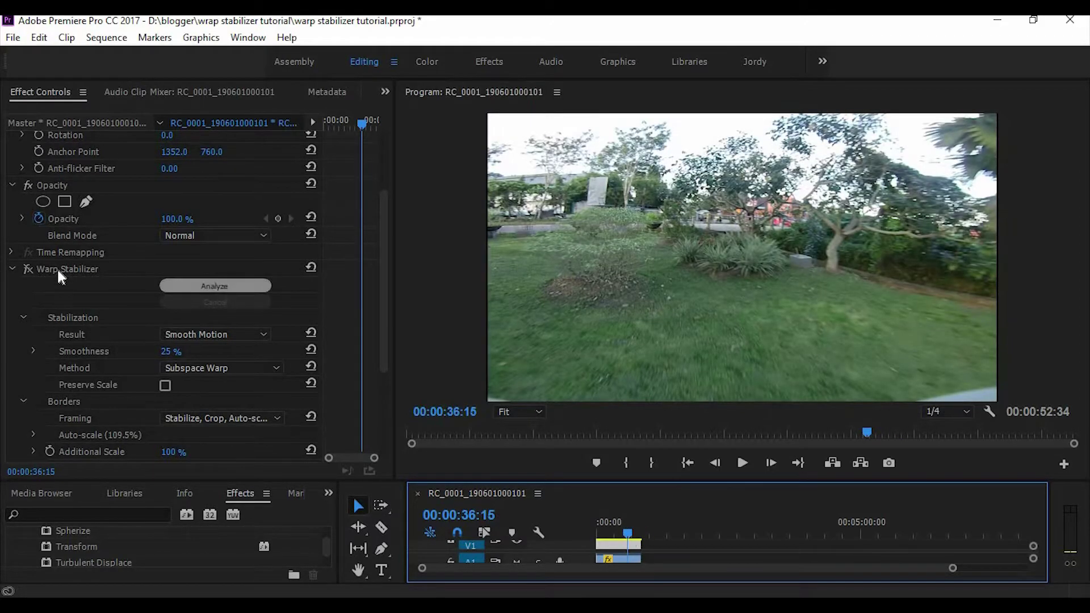
pyautogui.click(24, 272)
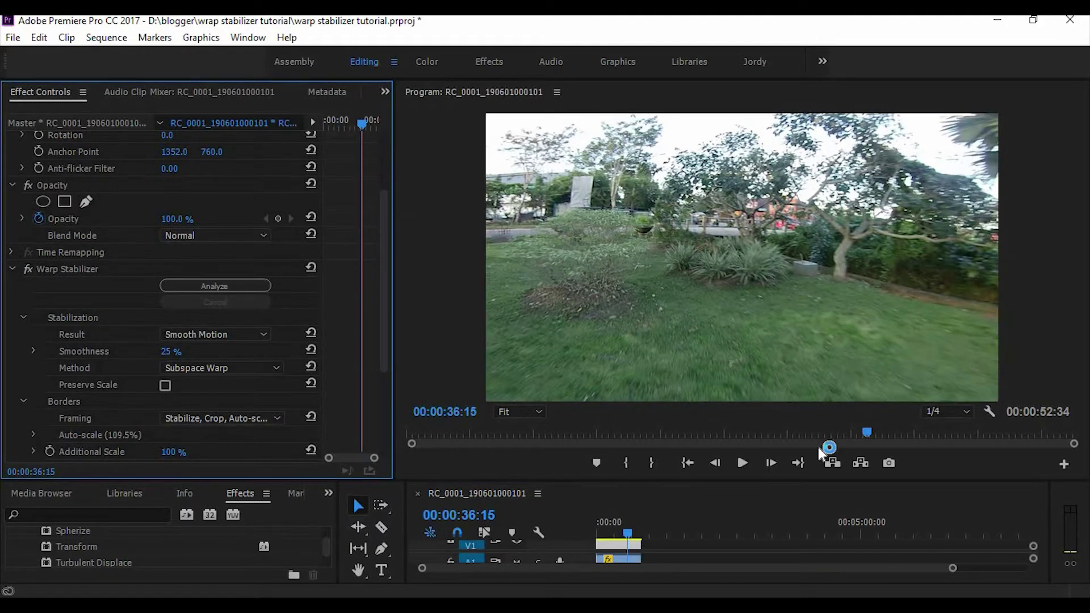
pyautogui.click(744, 468)
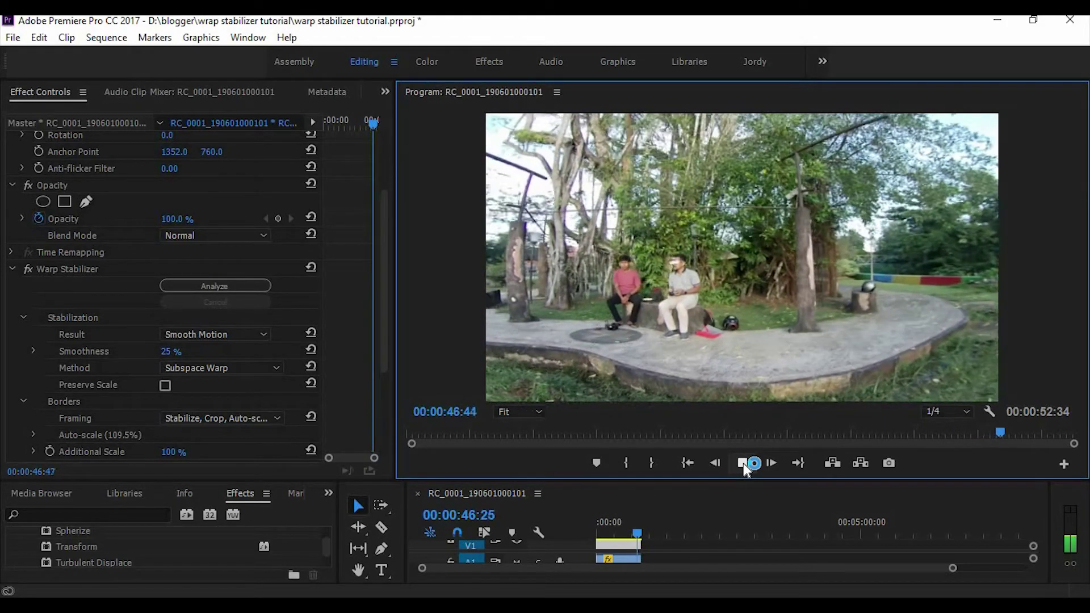
pyautogui.click(743, 465)
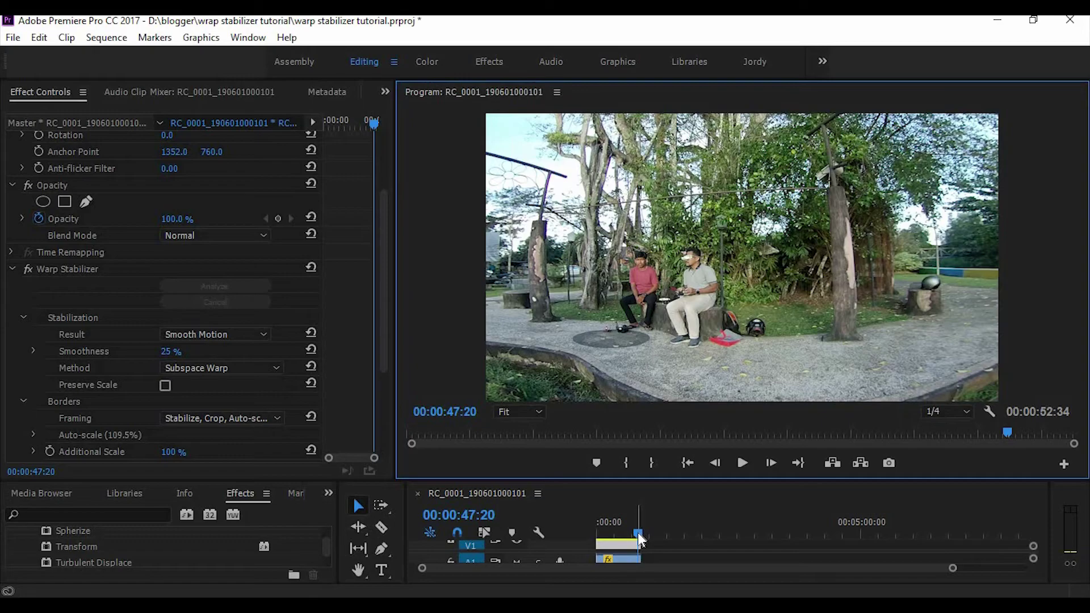
# Step: Go back to about 44 seconds, turn off Warp Stabilizer, and play the original footage to about 49 seconds
pyautogui.moveTo(638, 532); pyautogui.dragTo(635, 532)
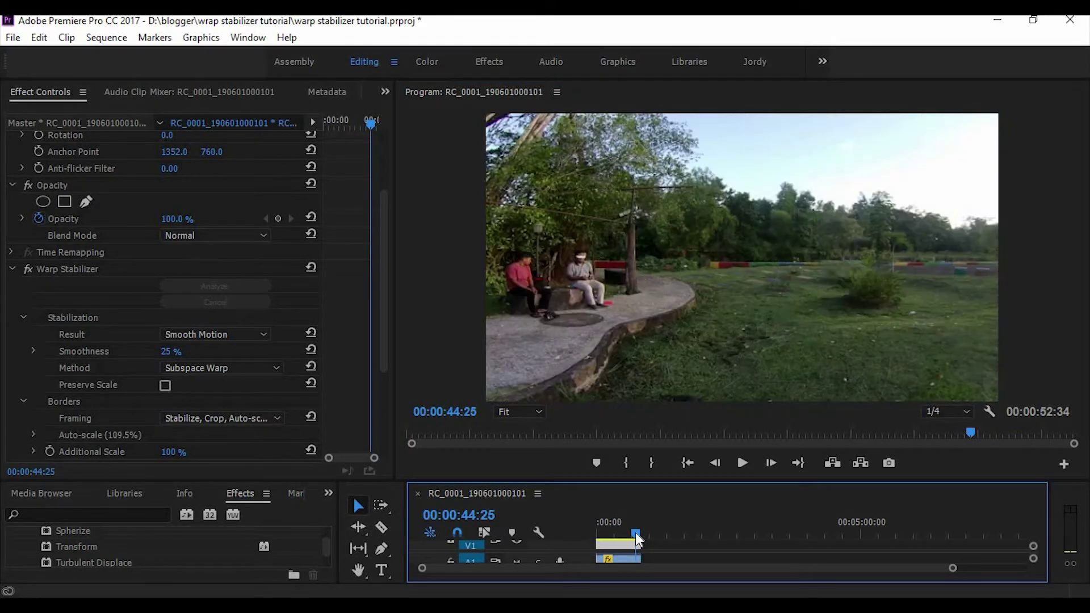
pyautogui.click(29, 270)
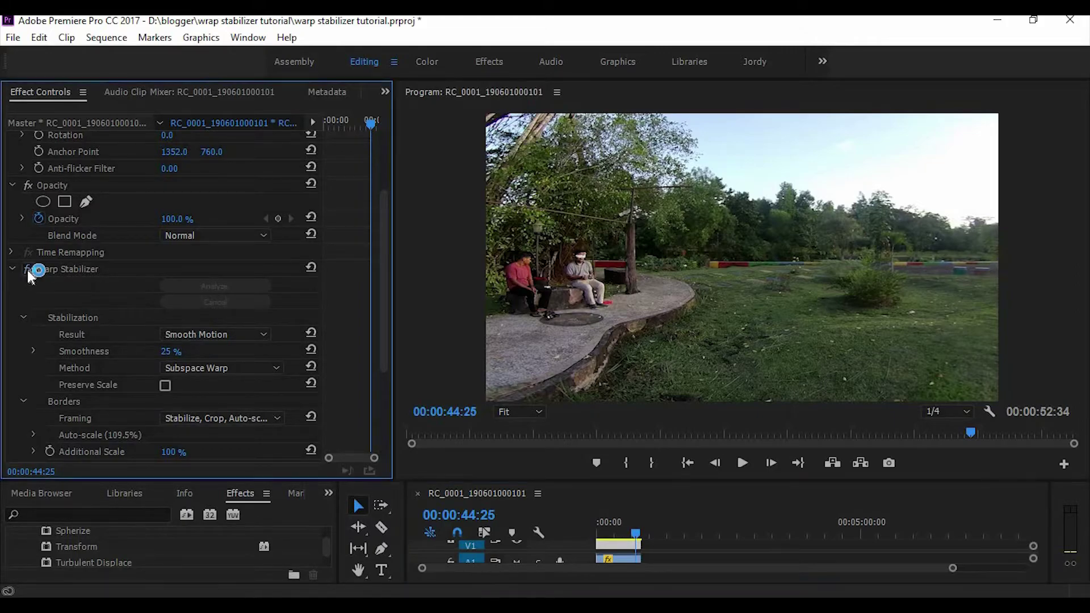
pyautogui.click(814, 310)
pyautogui.click(742, 463)
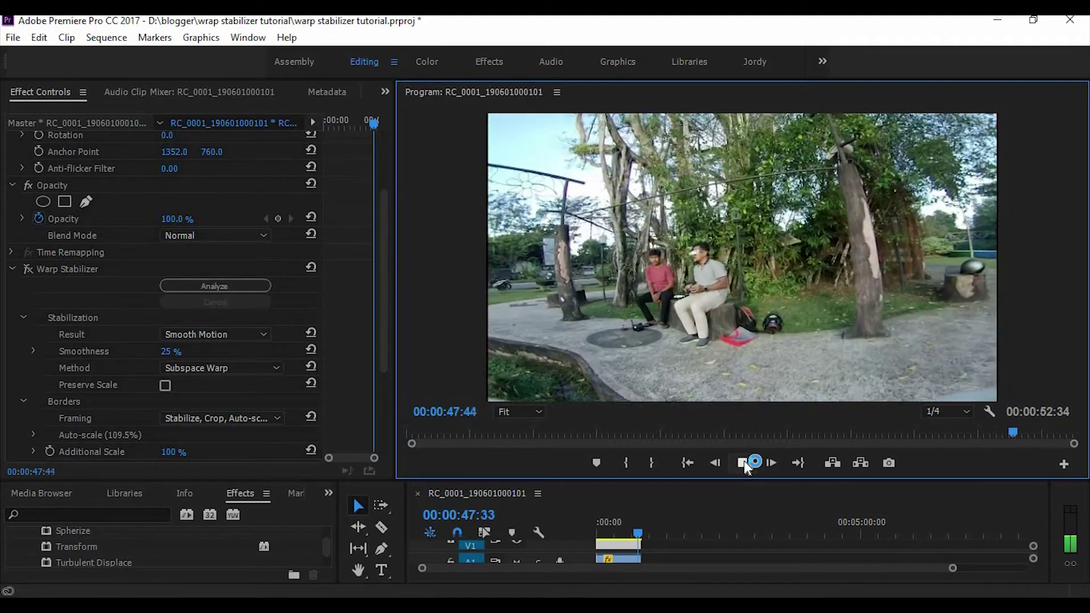
pyautogui.click(741, 463)
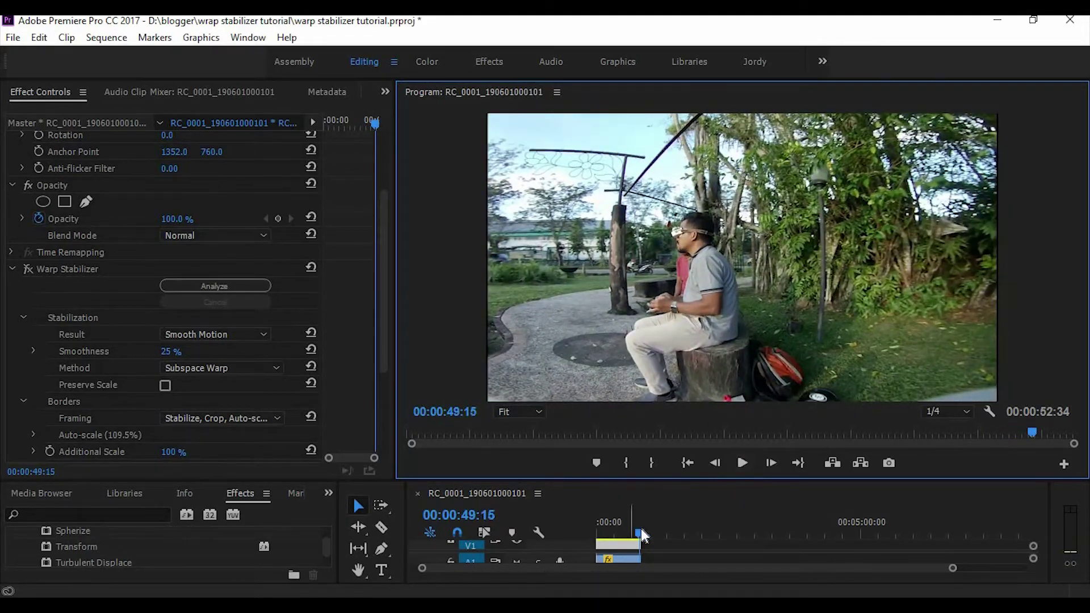
# Step: Return to about 45 seconds, re-enable Warp Stabilizer, and play the stabilized footage through the clip's final seconds
pyautogui.click(641, 534)
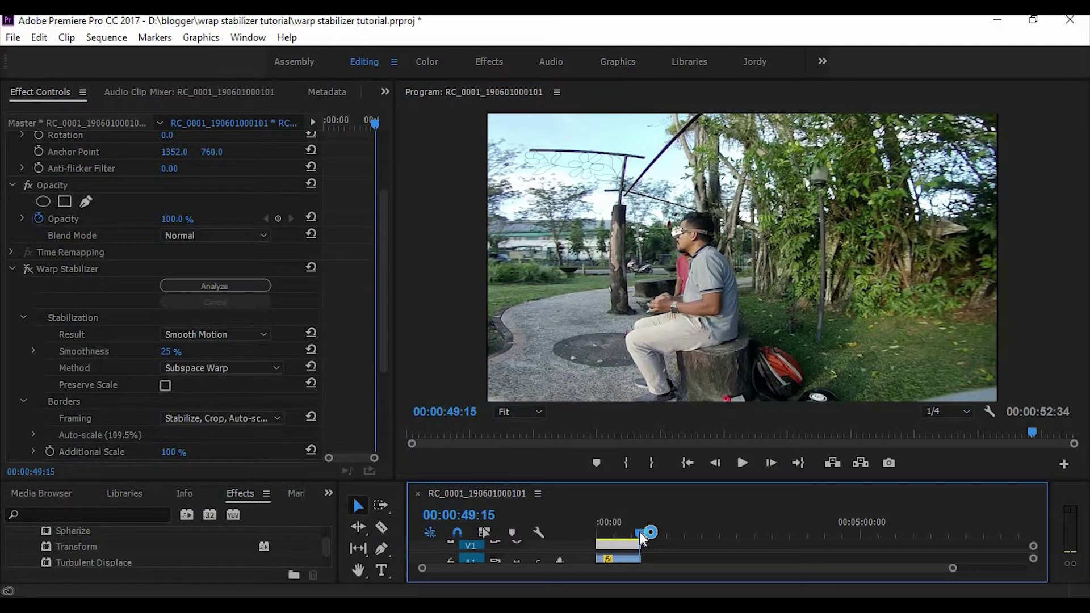
pyautogui.moveTo(638, 531); pyautogui.dragTo(636, 532)
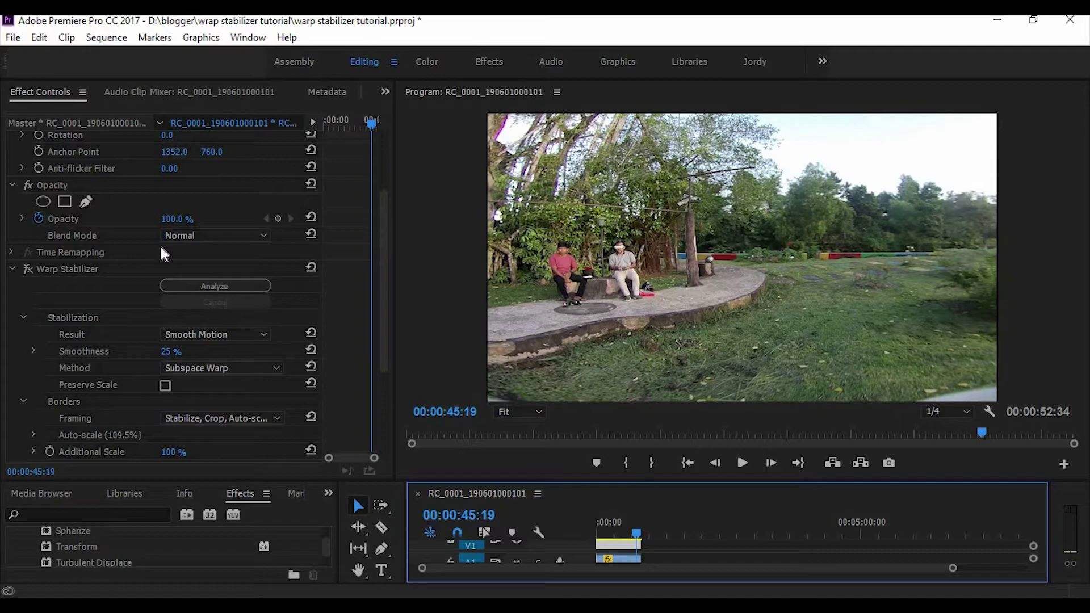
pyautogui.click(27, 269)
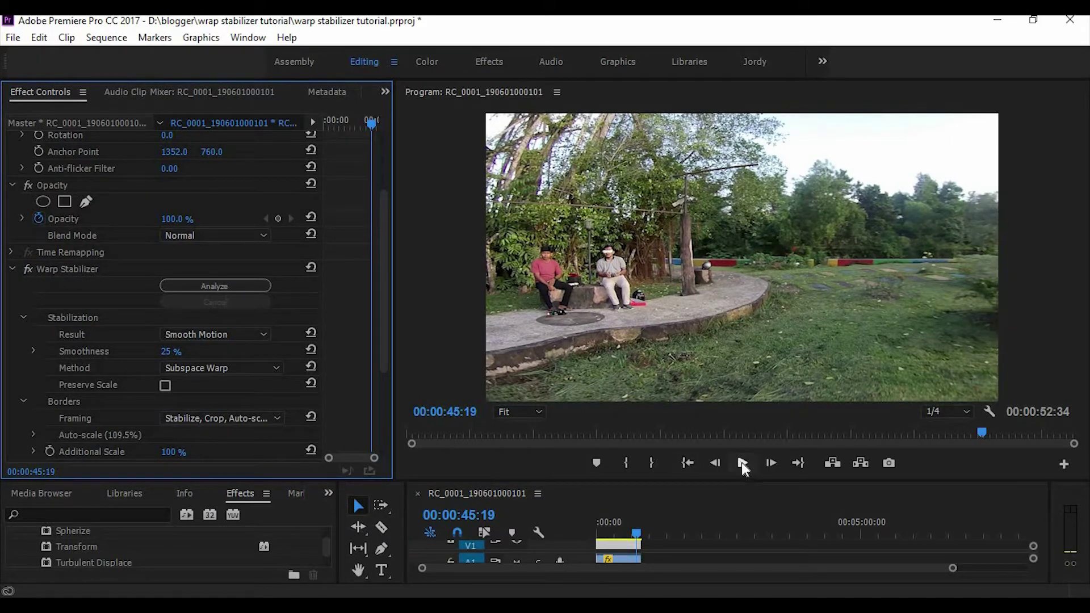
pyautogui.click(741, 462)
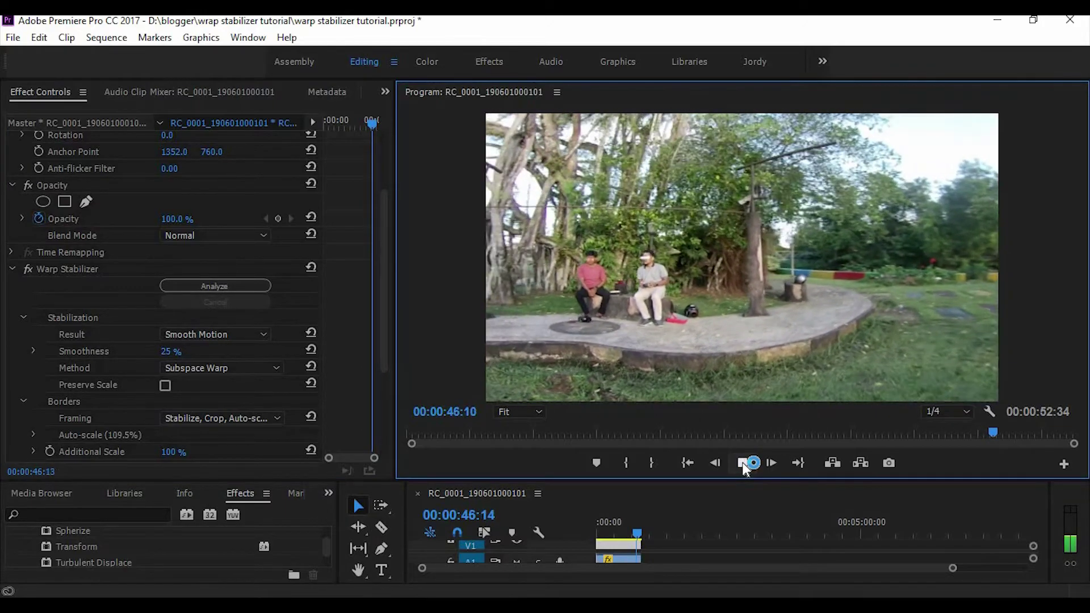
pyautogui.click(742, 462)
pyautogui.click(743, 463)
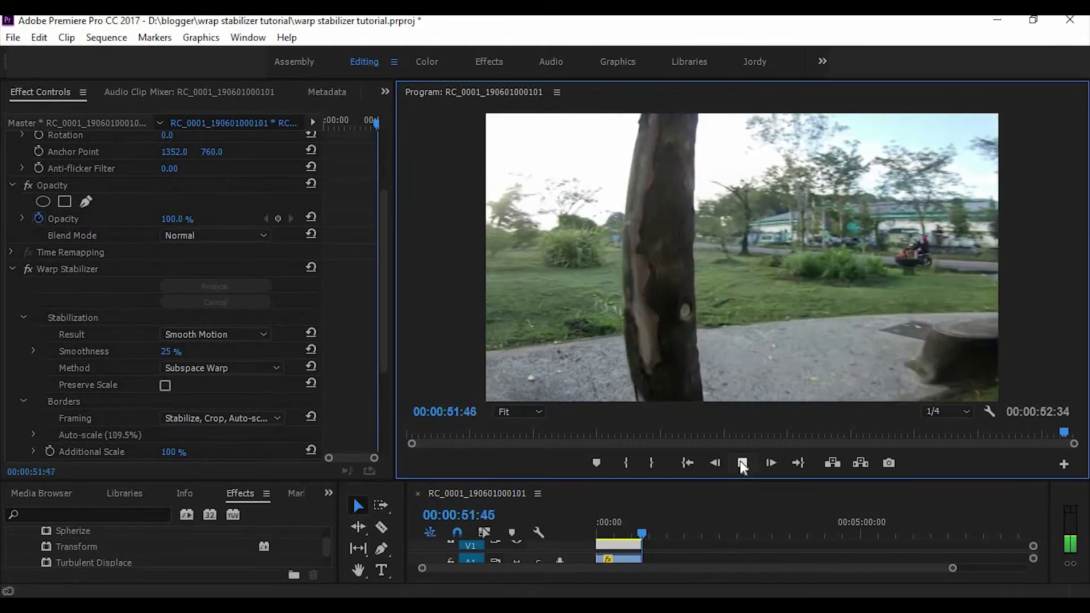
# Step: Return to the clip's start and set both Smoothness and Crop Less <-> Smooth More of Warp Stabilizer to 15%
pyautogui.click(597, 514)
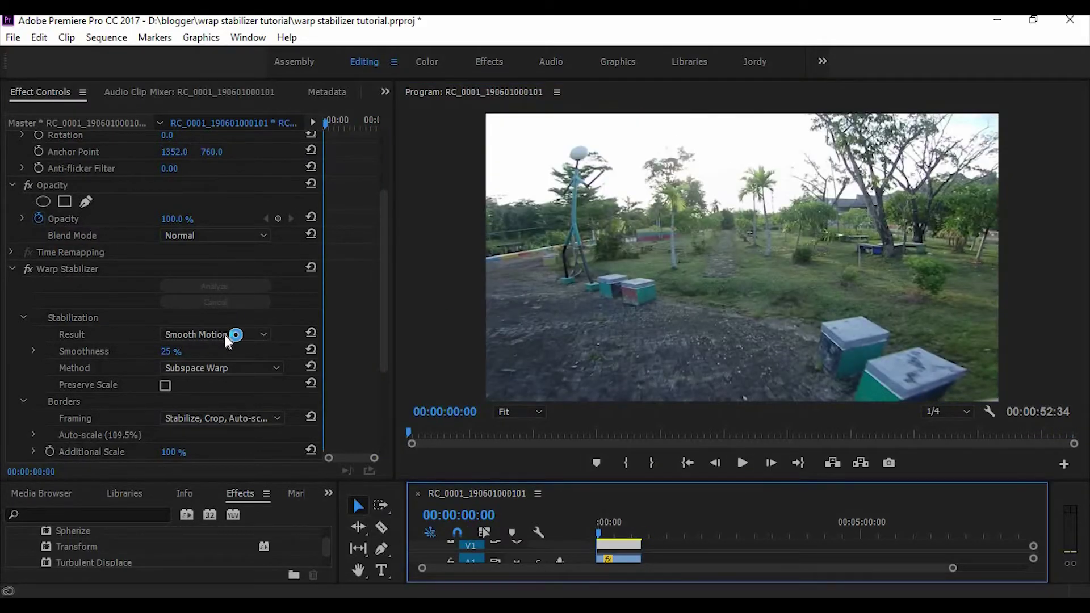
pyautogui.moveTo(384, 318); pyautogui.dragTo(381, 367)
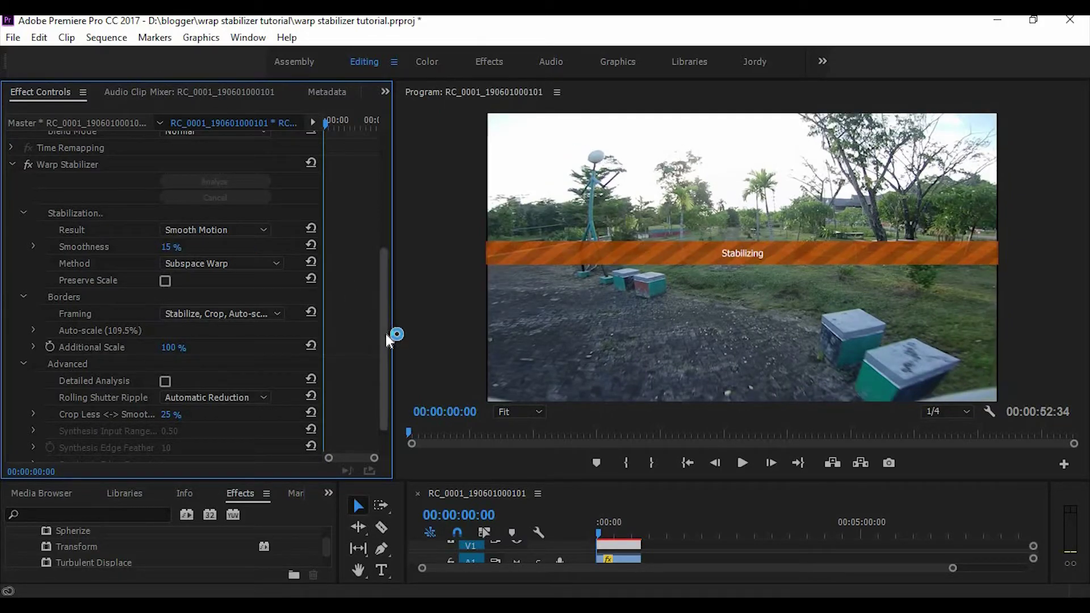
pyautogui.scroll(-1, 388, 339)
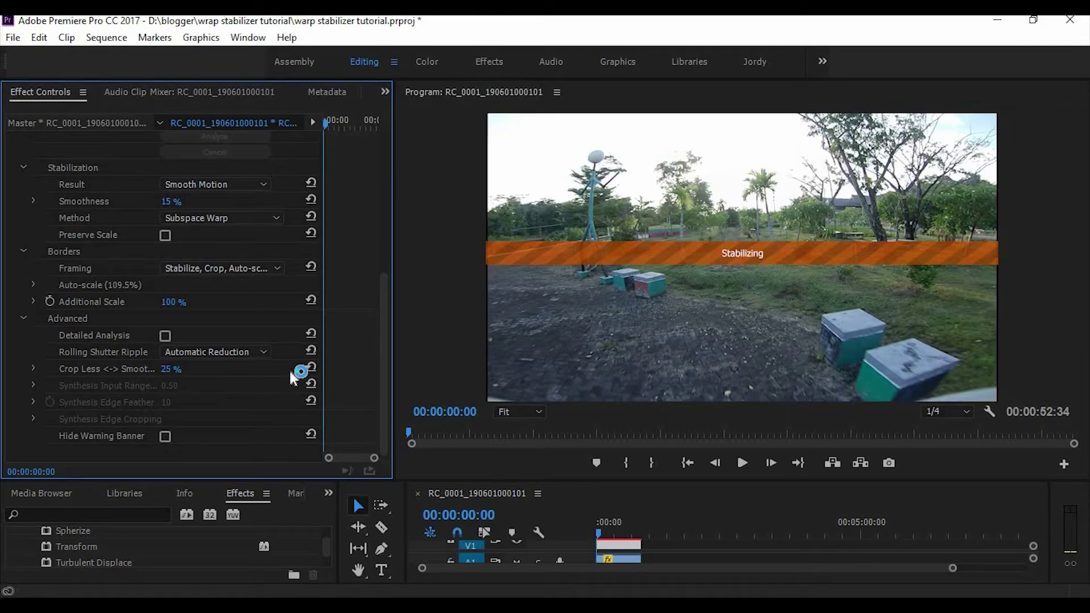
pyautogui.write('10')
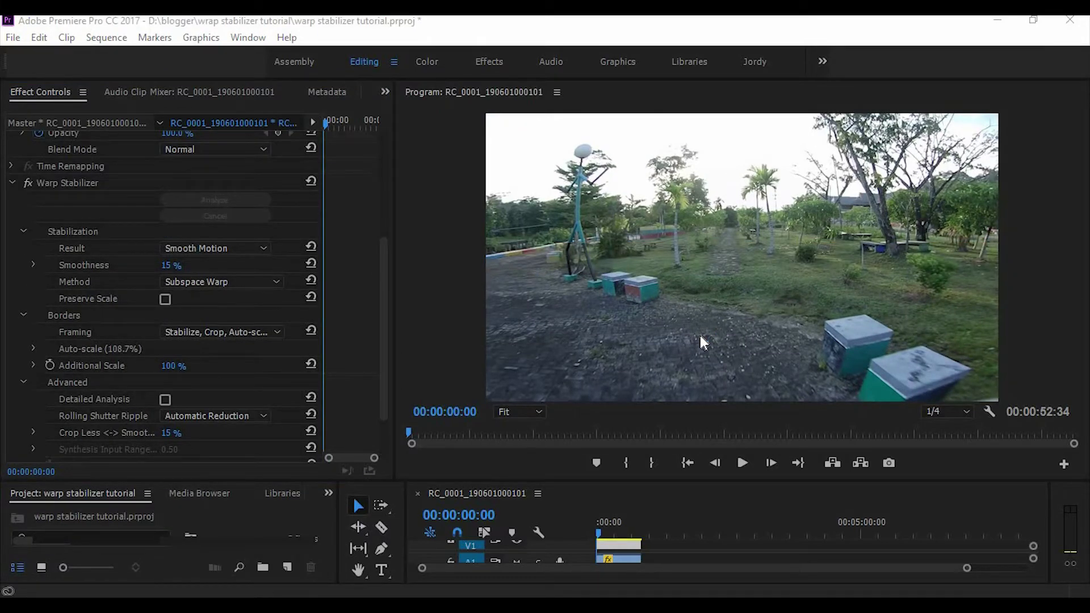
# Step: Play the clip with the 15% stabilization from the start to about 39 seconds to check its smoothness
pyautogui.click(776, 340)
pyautogui.click(743, 465)
pyautogui.click(743, 463)
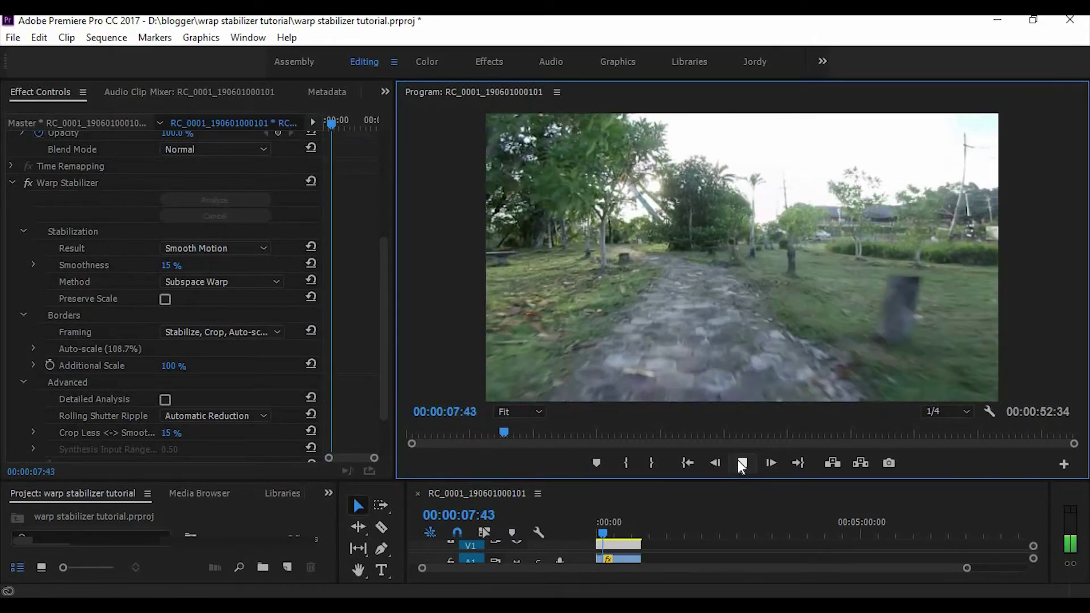
pyautogui.click(740, 463)
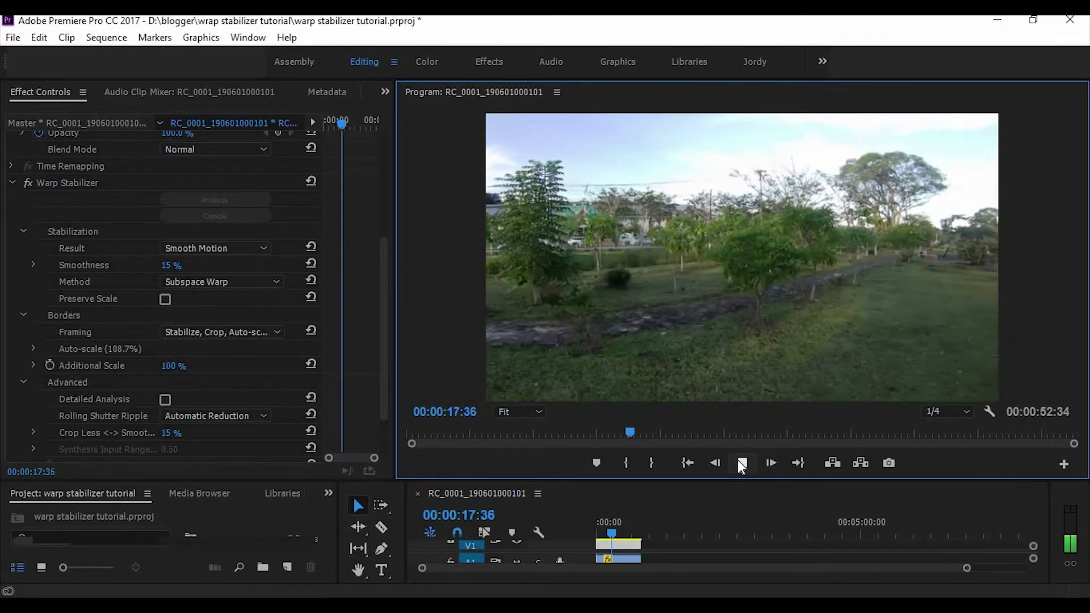
pyautogui.click(733, 267)
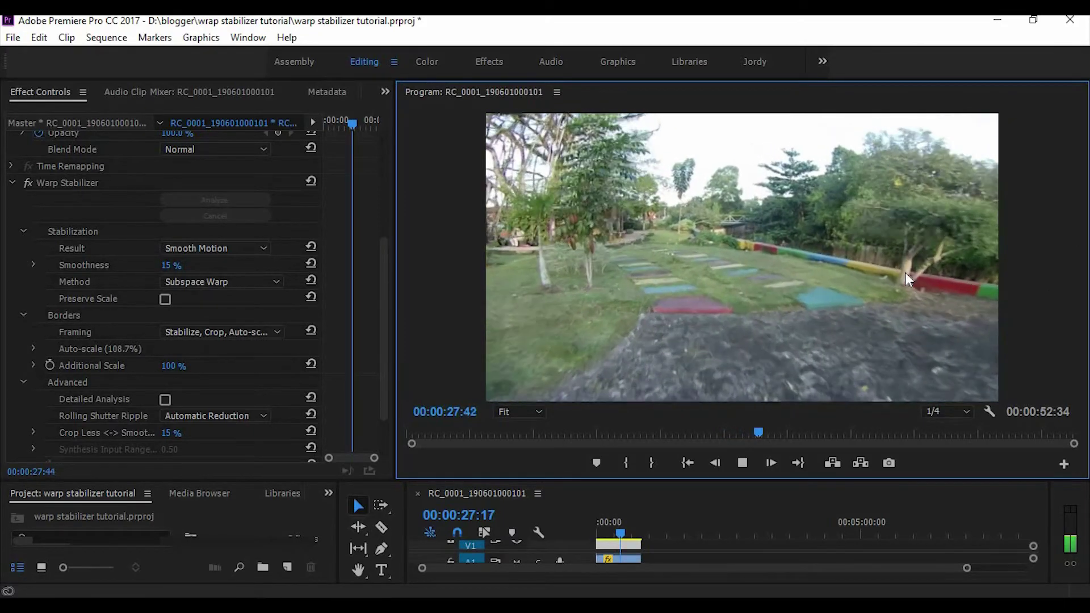
pyautogui.click(906, 274)
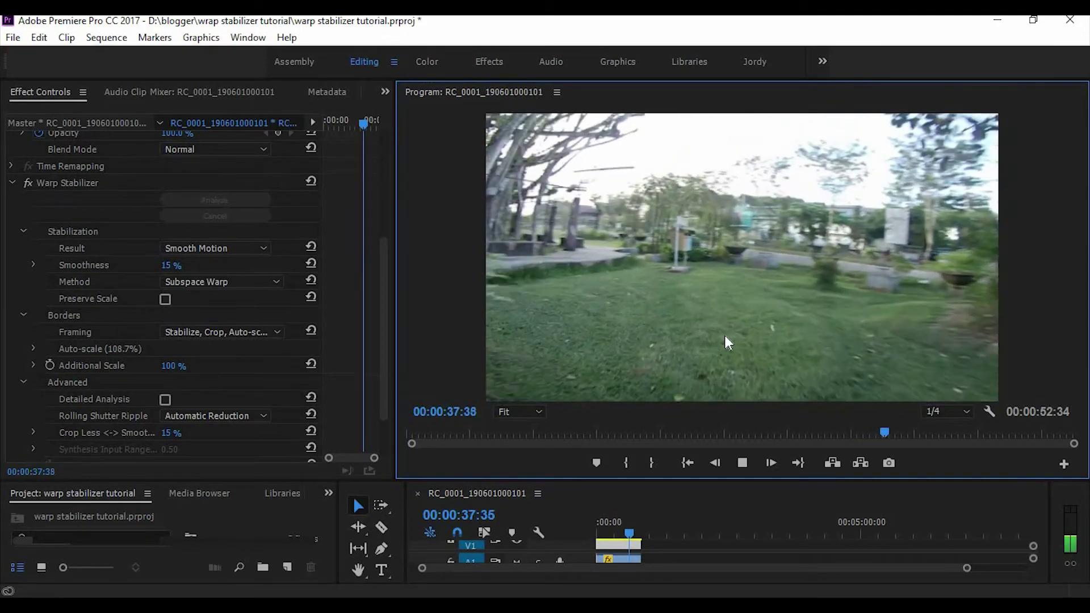
pyautogui.click(748, 463)
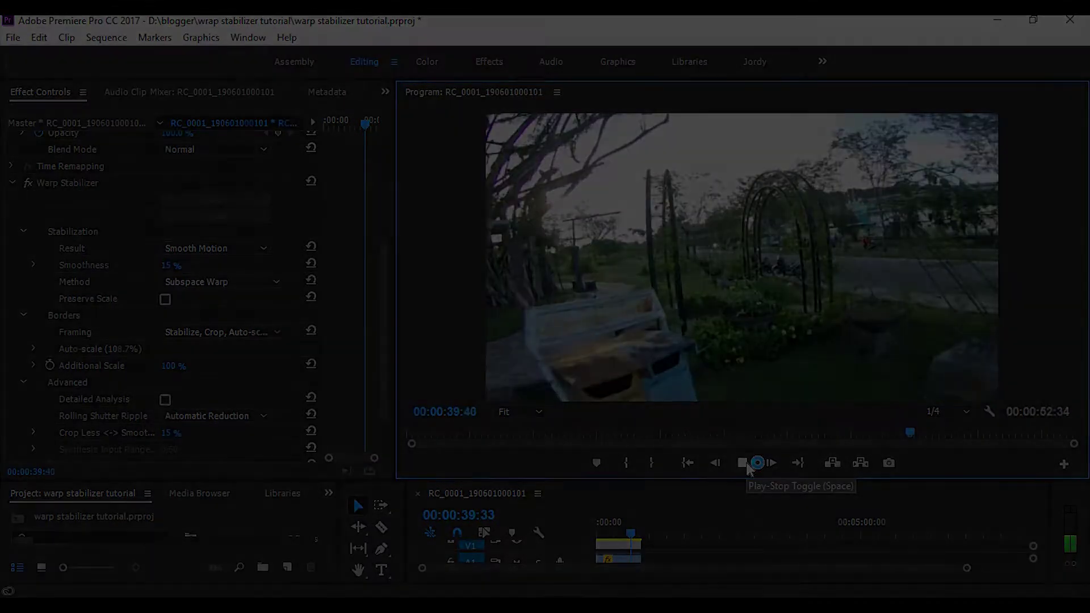